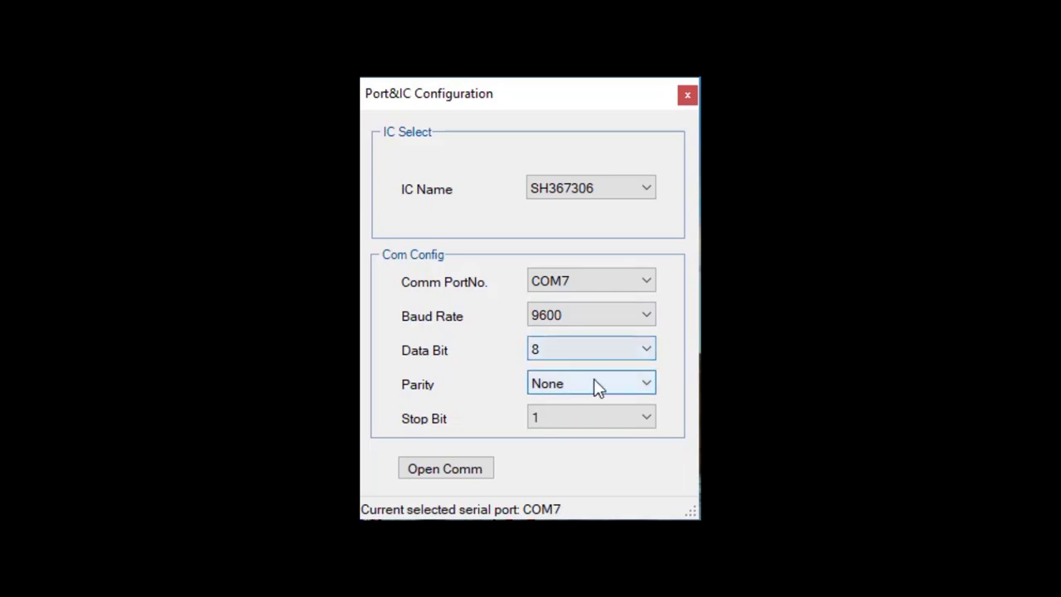
Open serial port COM7 for the SH367306 at 9600 baud and accept the port configuration.
{"action": "left_click", "coordinate": [469, 474]}
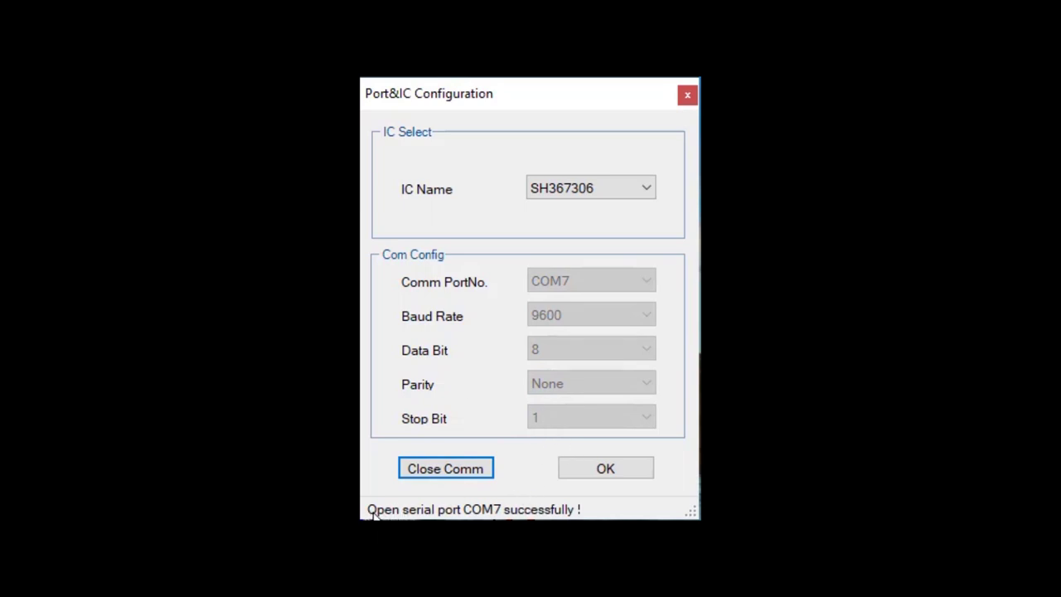
{"action": "left_click", "coordinate": [618, 472]}
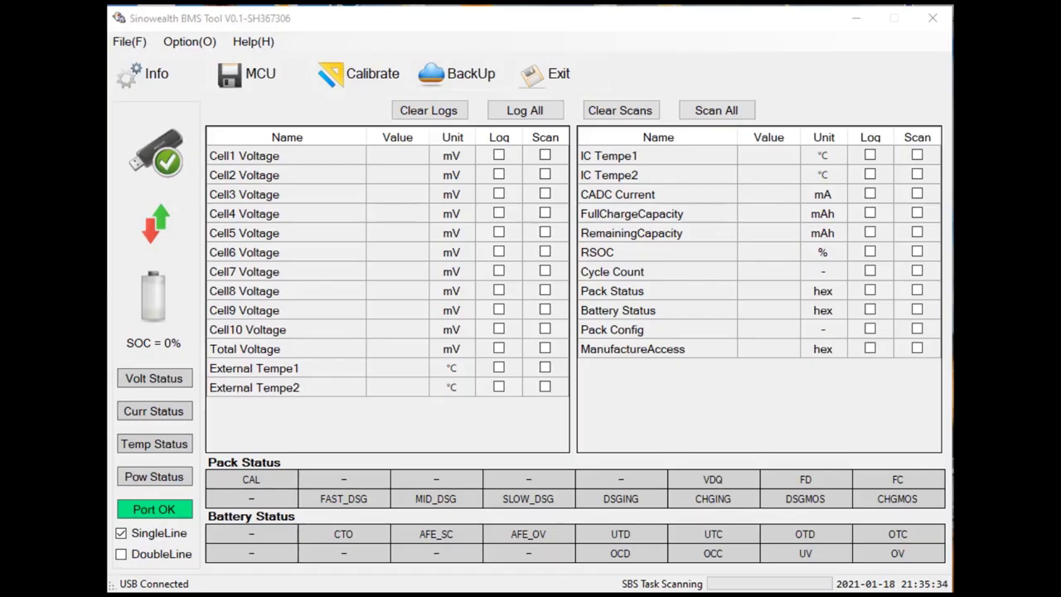
Enable logging and scanning of the Cell1, Cell2, Cell3 and Cell4 voltages.
{"action": "left_click", "coordinate": [499, 156]}
{"action": "left_click", "coordinate": [500, 174]}
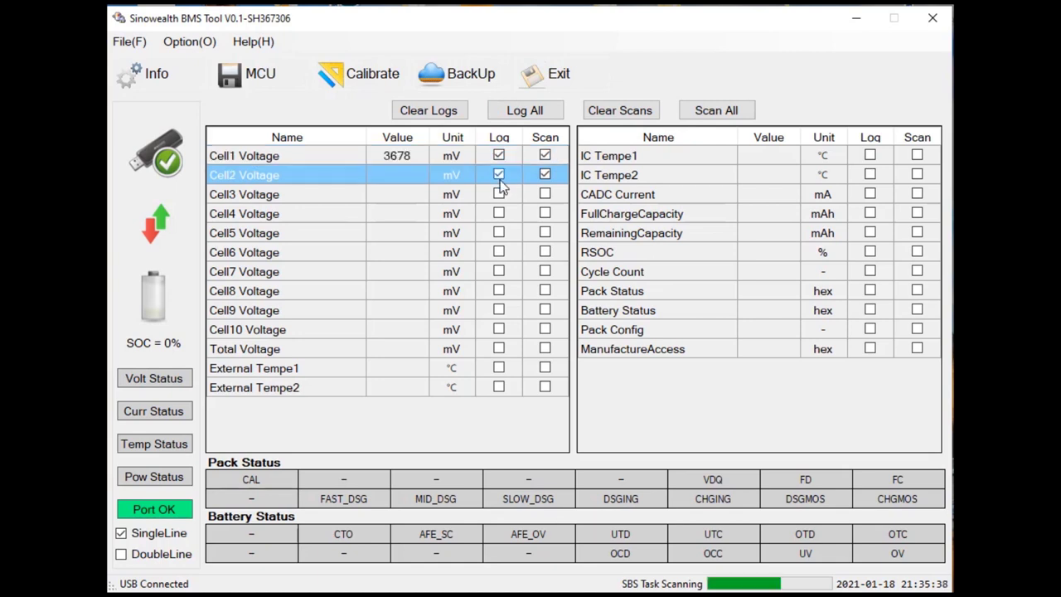
{"action": "left_click", "coordinate": [500, 196]}
{"action": "left_click", "coordinate": [499, 212]}
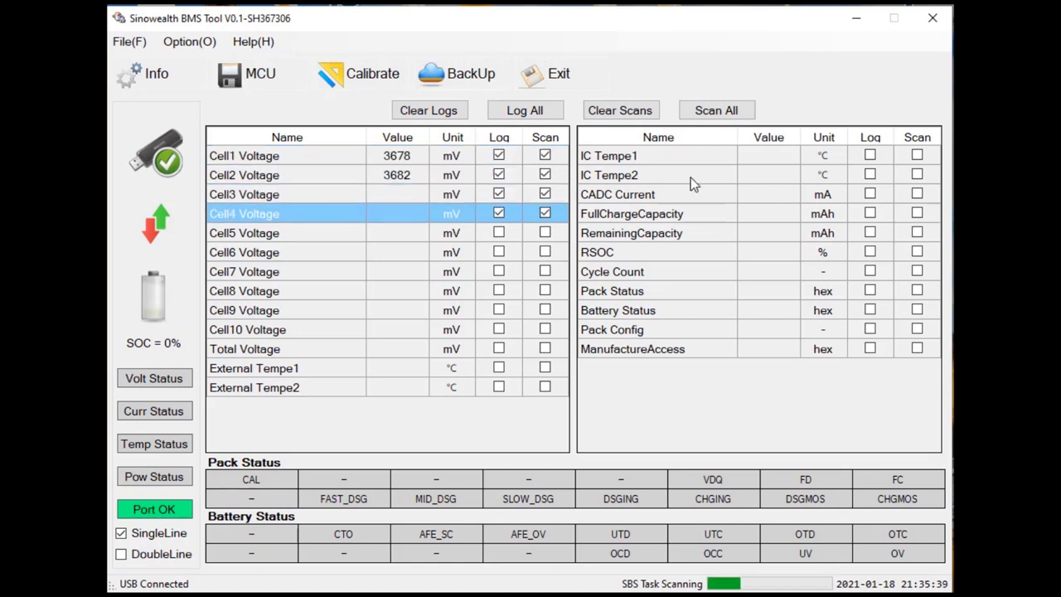
Enable logging and scanning of every pack parameter from IC Tempe1 through ManufactureAccess.
{"action": "left_click", "coordinate": [870, 156]}
{"action": "left_click", "coordinate": [870, 174]}
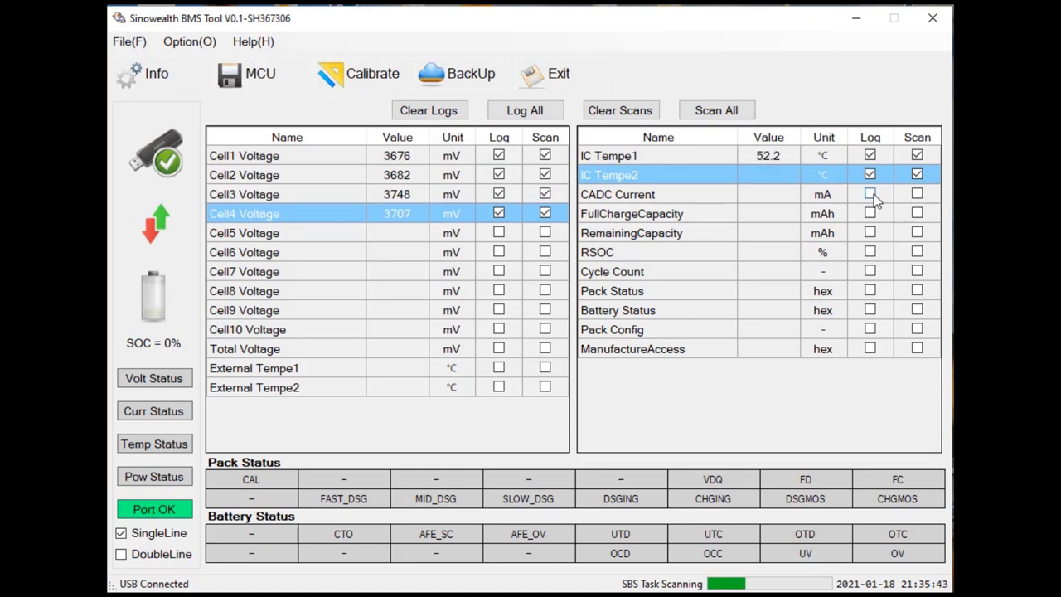
{"action": "left_click", "coordinate": [873, 194]}
{"action": "left_click", "coordinate": [870, 214]}
{"action": "left_click", "coordinate": [870, 233]}
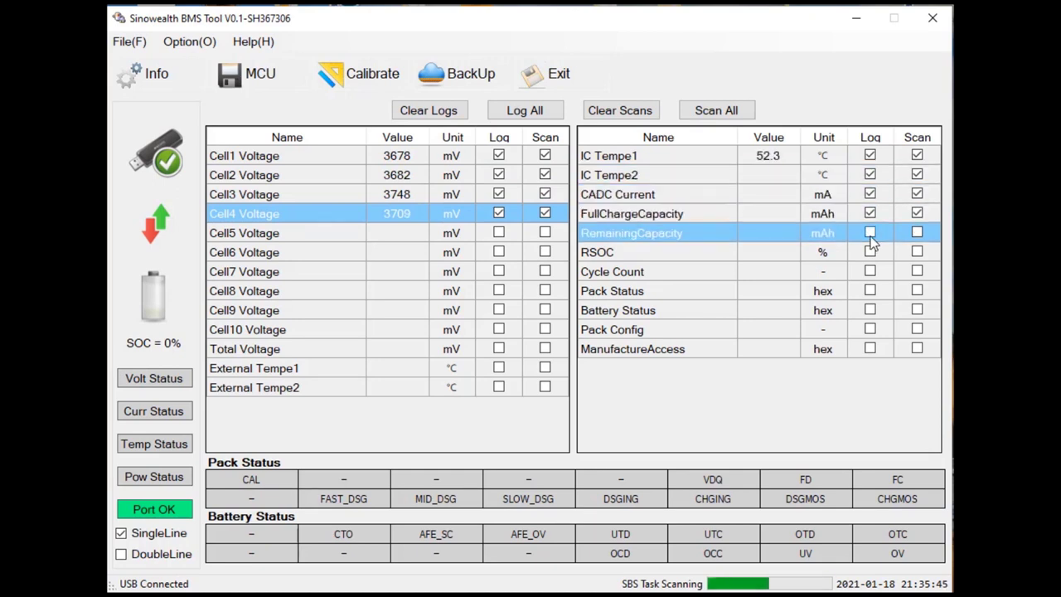
{"action": "left_click", "coordinate": [871, 252]}
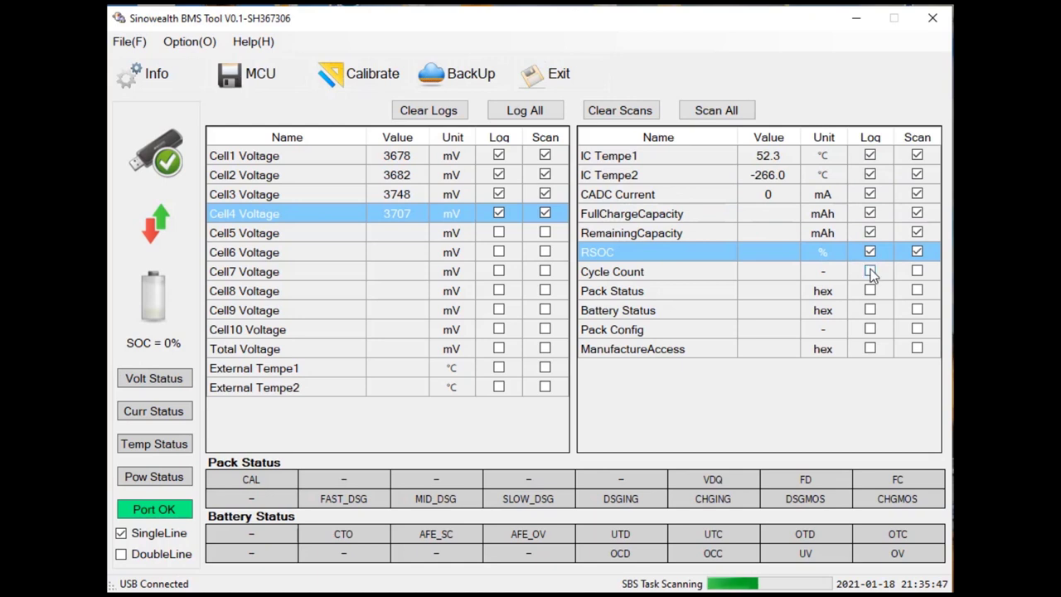
{"action": "left_click", "coordinate": [870, 272]}
{"action": "left_click", "coordinate": [871, 291]}
{"action": "left_click", "coordinate": [873, 310]}
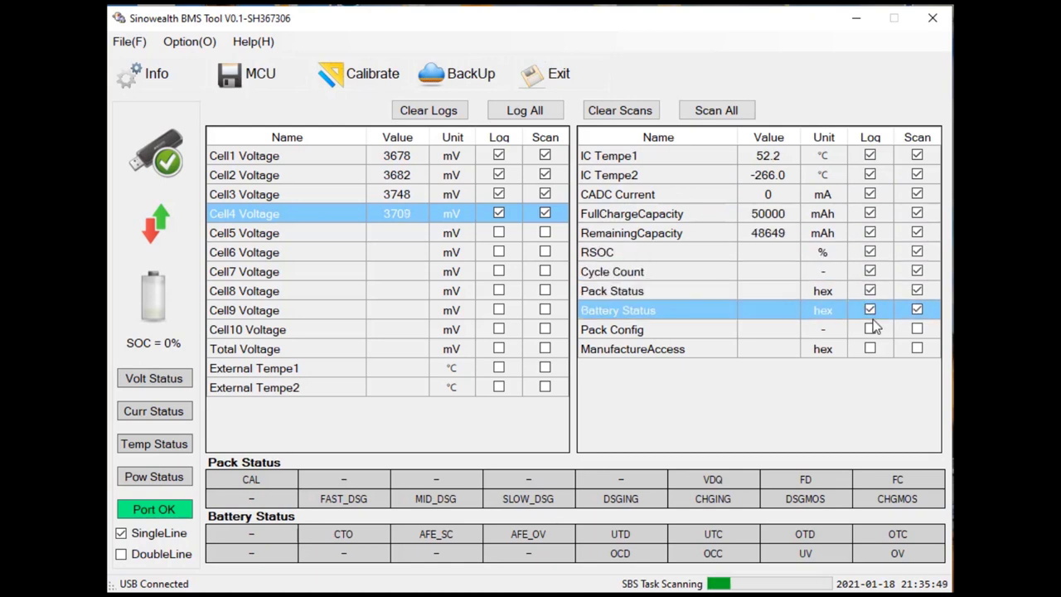
{"action": "left_click", "coordinate": [871, 329]}
{"action": "left_click", "coordinate": [871, 349]}
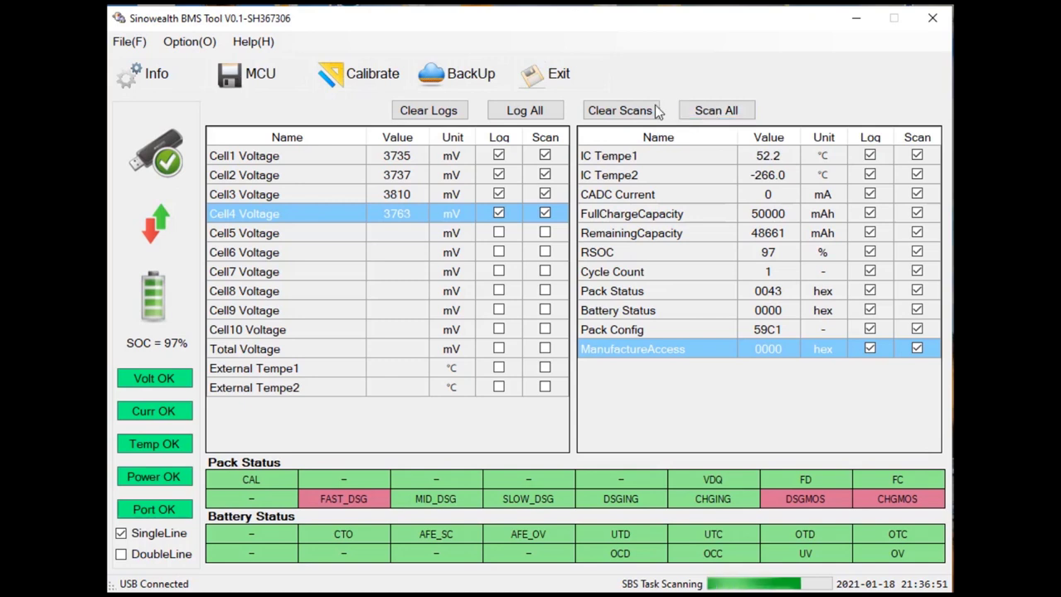
Clear all logging selections and enable scanning for every cell and pack parameter.
{"action": "left_click", "coordinate": [442, 109]}
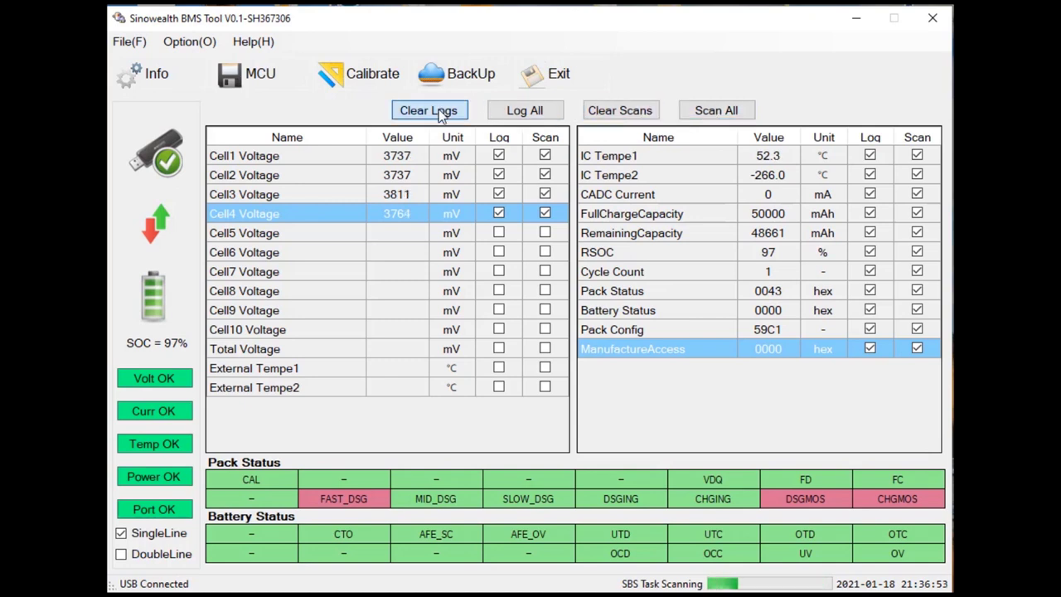
{"action": "left_click", "coordinate": [709, 112]}
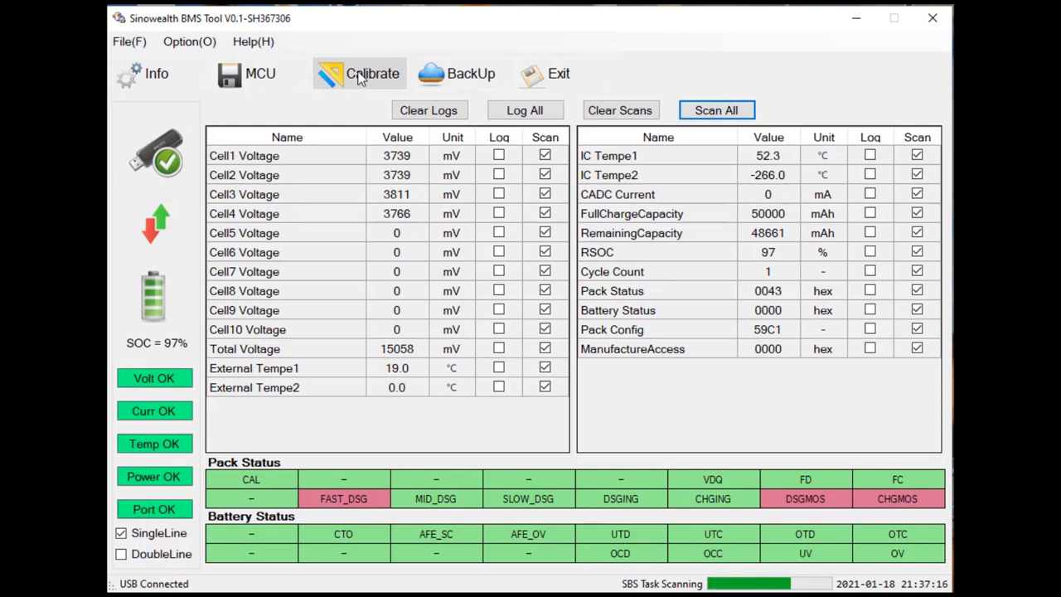
View the voltage, temperature, current and RTC calibration settings, and return to the live readings with all parameters scanned.
{"action": "left_click", "coordinate": [211, 41]}
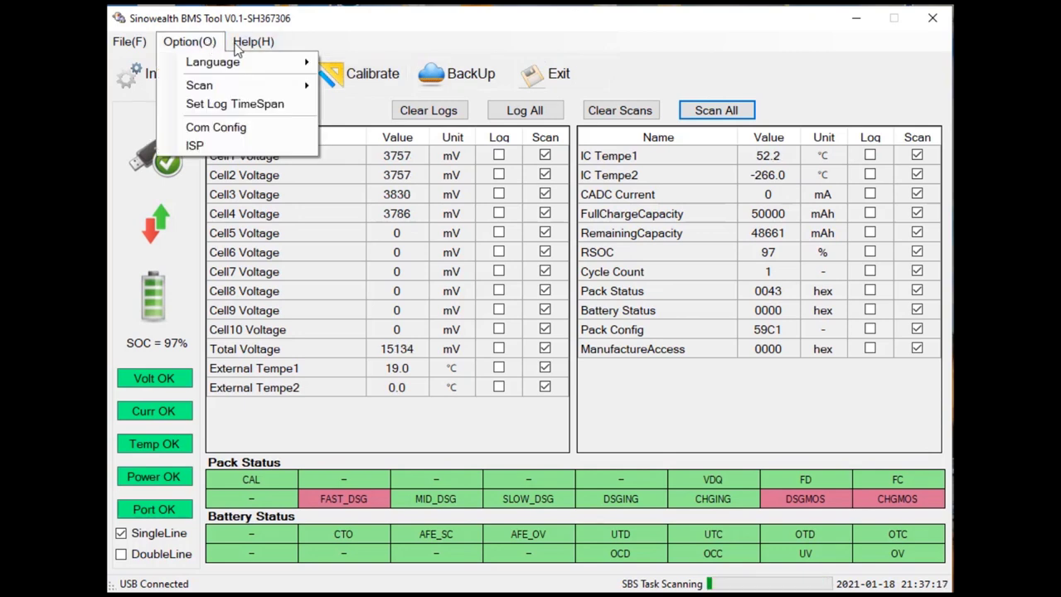
{"action": "left_click", "coordinate": [383, 71]}
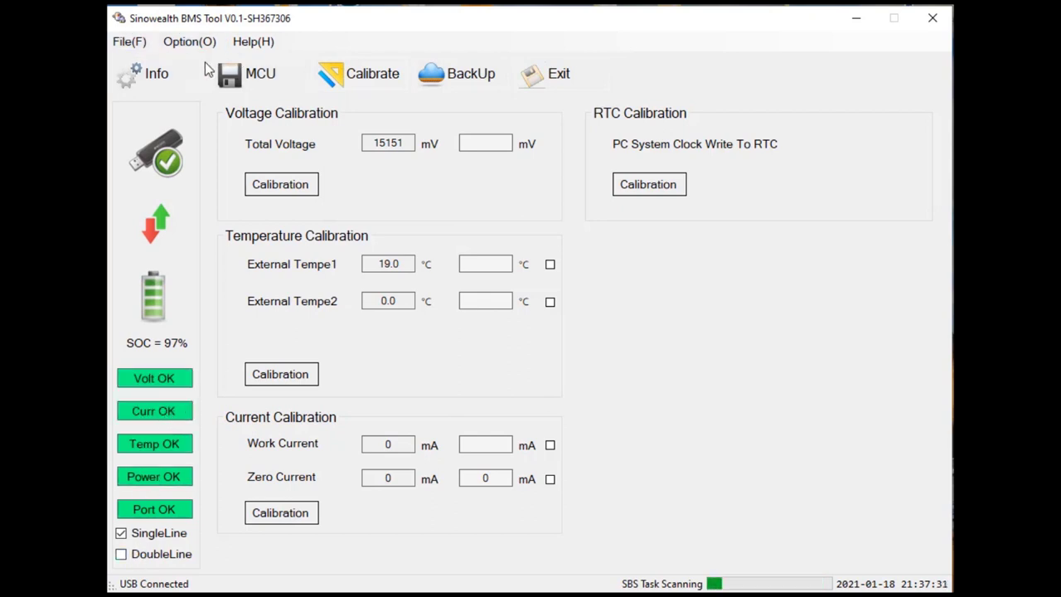
{"action": "left_click", "coordinate": [154, 71]}
{"action": "left_click", "coordinate": [696, 103]}
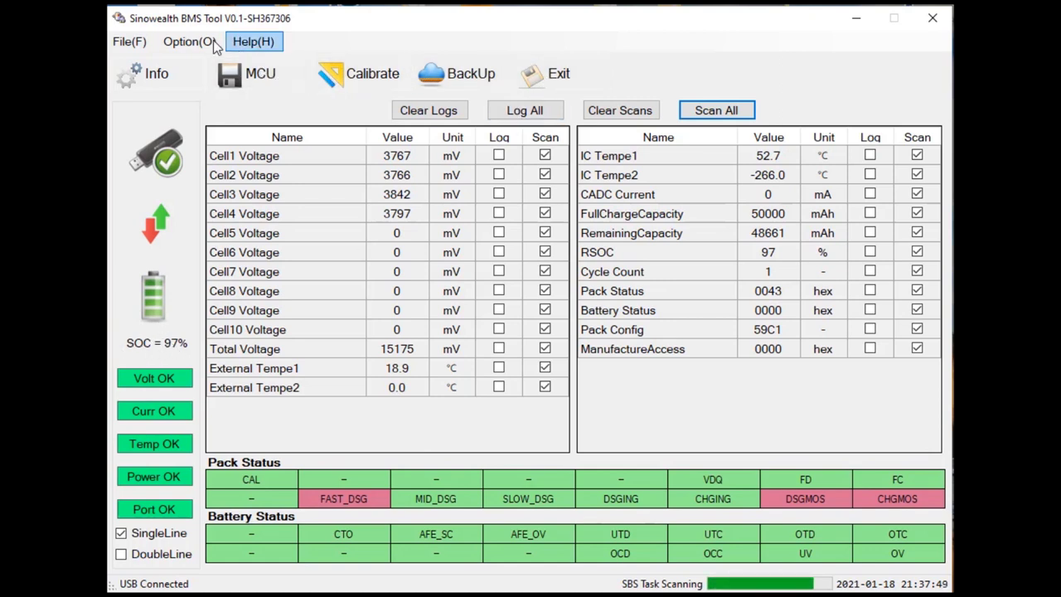
View the ISP firmware update options and close them without loading any code.
{"action": "left_click", "coordinate": [187, 46]}
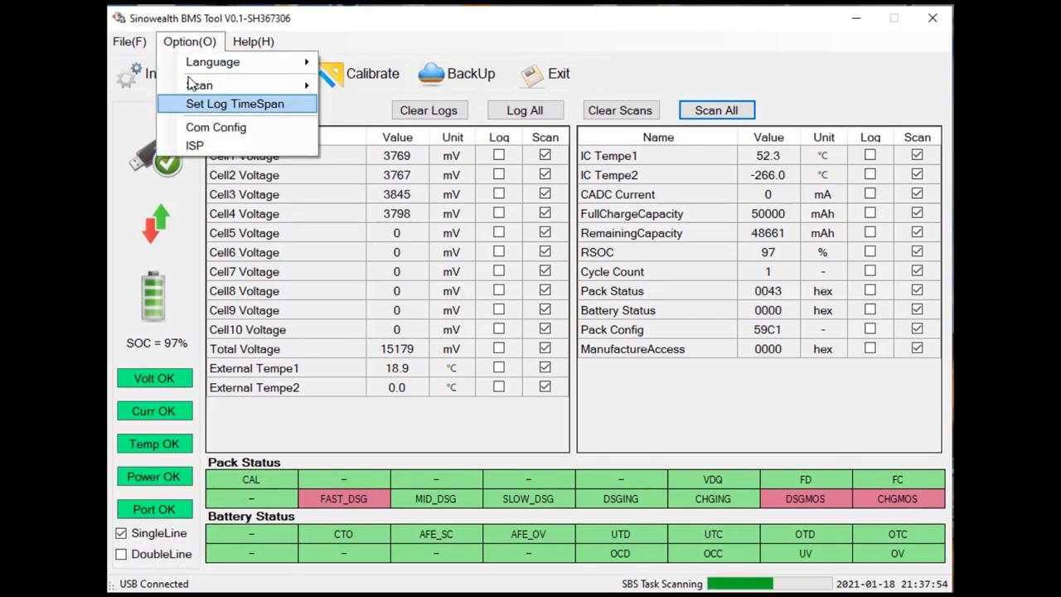
{"action": "left_click", "coordinate": [196, 146]}
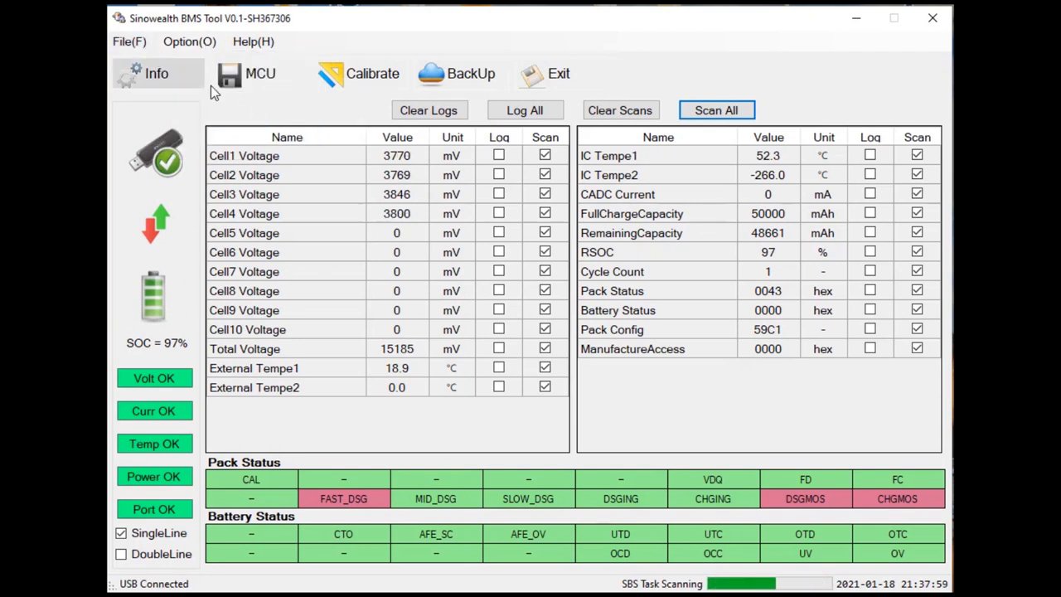
{"action": "left_click", "coordinate": [161, 80]}
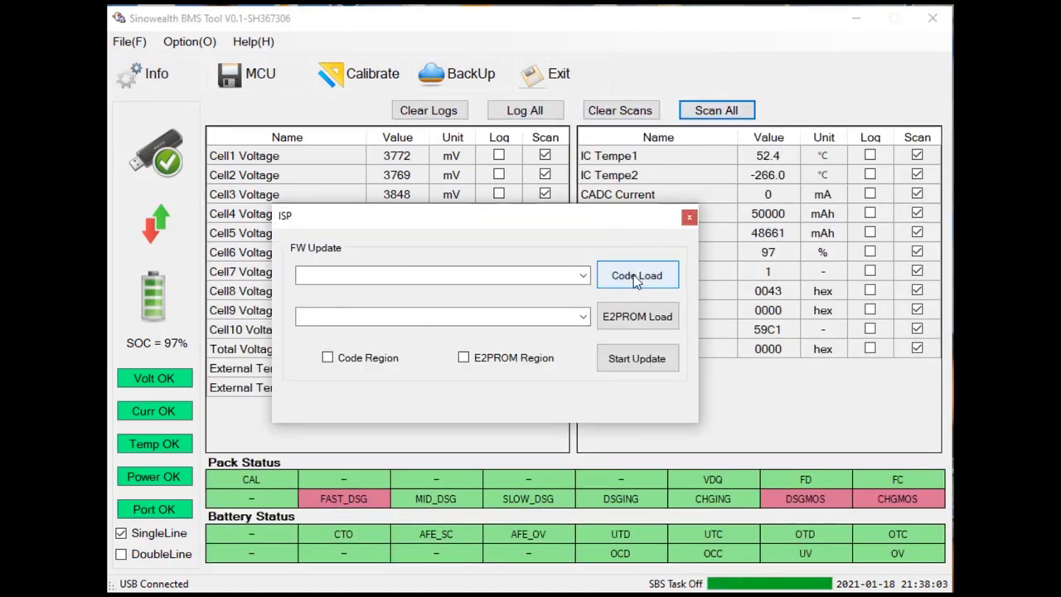
{"action": "left_click", "coordinate": [689, 216]}
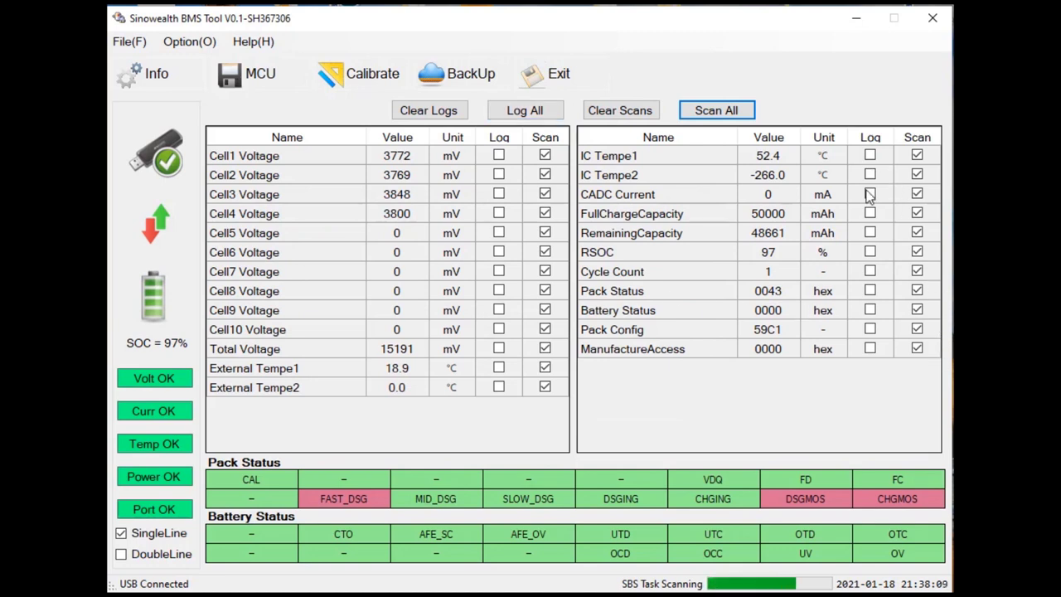
{"action": "left_click", "coordinate": [871, 214]}
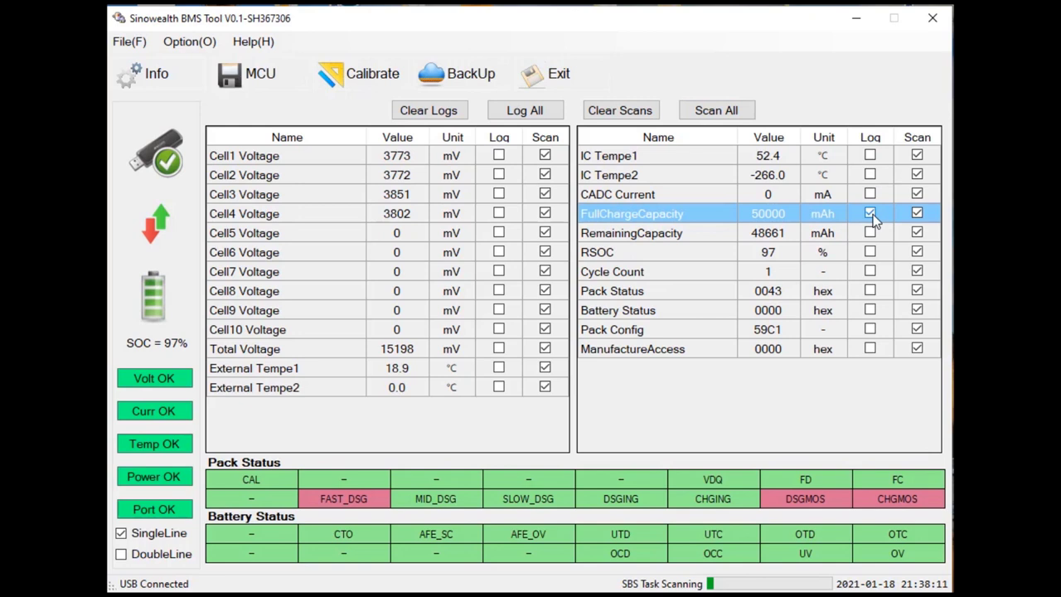
{"action": "left_click", "coordinate": [870, 194]}
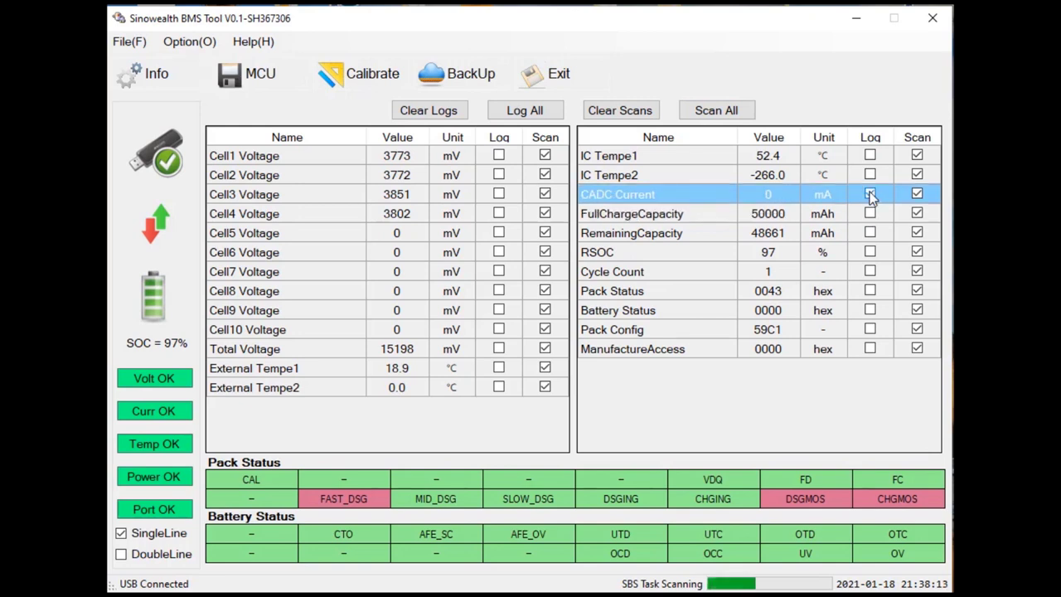
{"action": "left_click", "coordinate": [870, 194]}
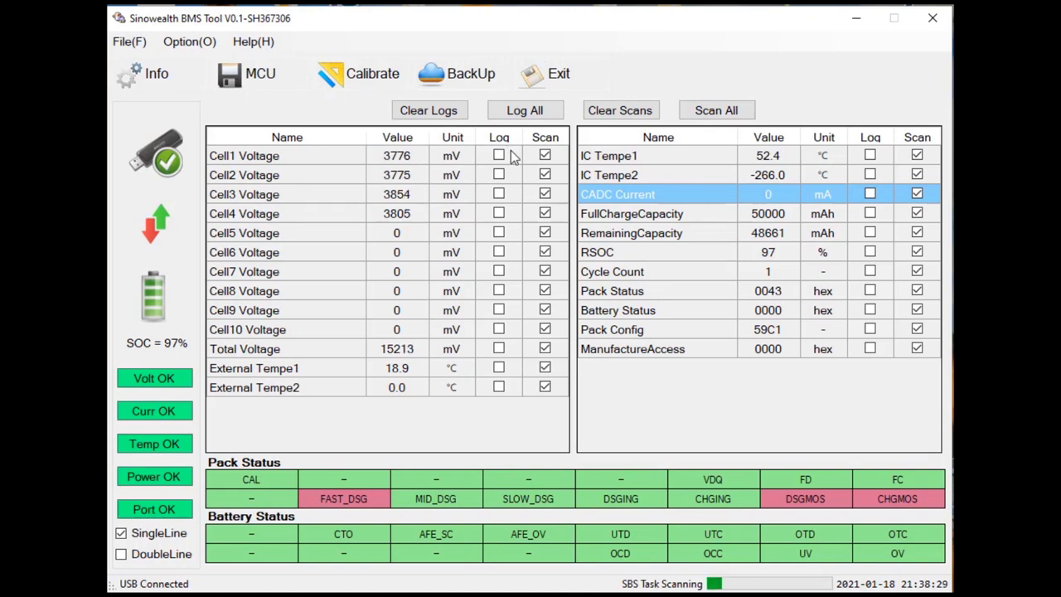
Enable logging for the Cell1 to Cell4 voltages.
{"action": "left_click", "coordinate": [498, 155]}
{"action": "left_click", "coordinate": [498, 174]}
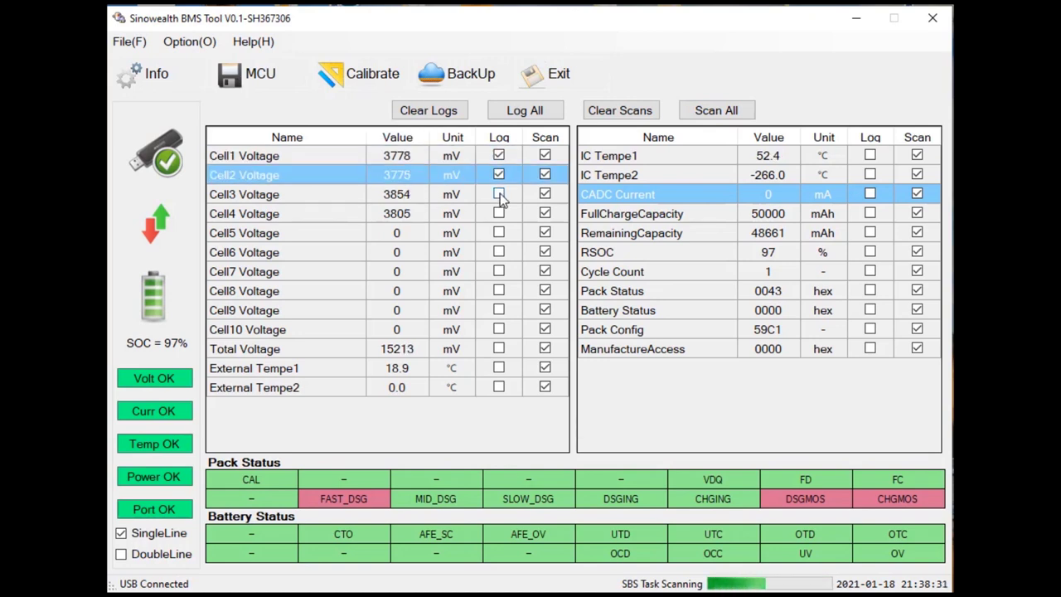
{"action": "left_click", "coordinate": [498, 194]}
{"action": "left_click", "coordinate": [499, 213]}
{"action": "left_click", "coordinate": [498, 215]}
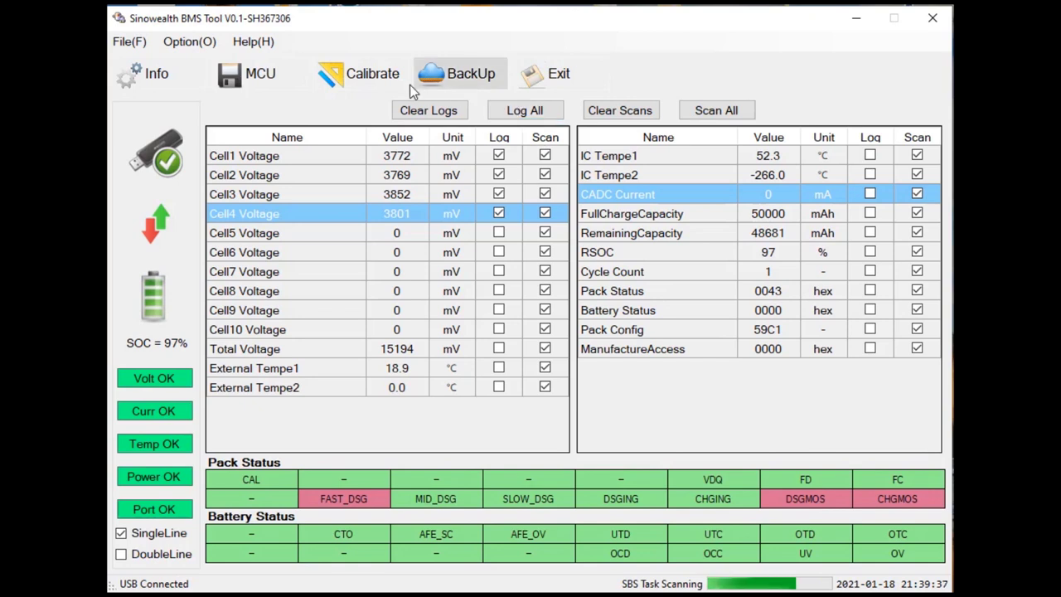
Read all MCU system parameters from the BMS and check the available Cell Num options without picking one.
{"action": "left_click", "coordinate": [351, 76]}
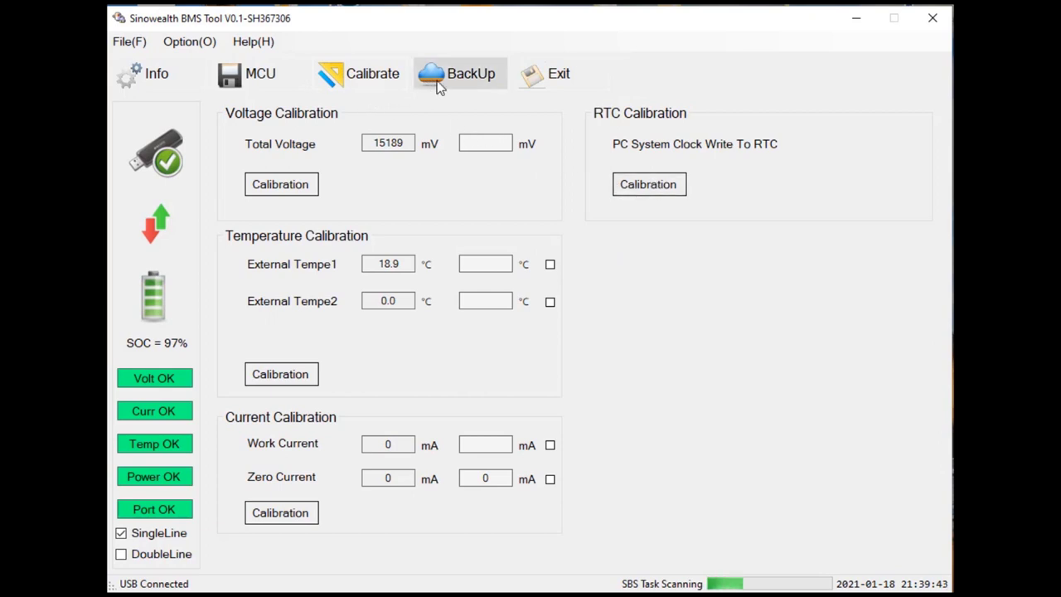
{"action": "left_click", "coordinate": [251, 72]}
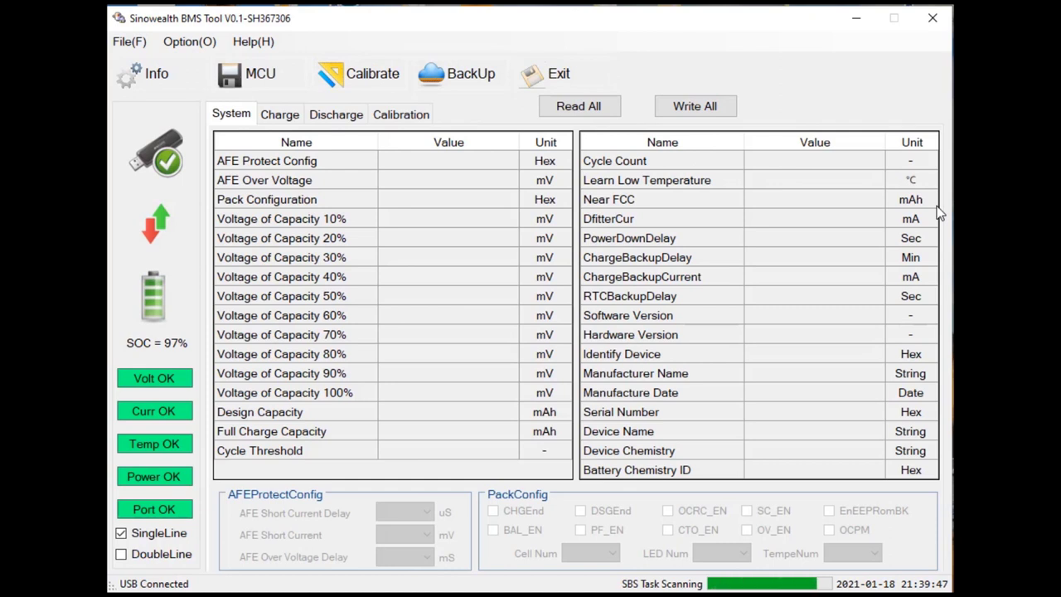
{"action": "left_click", "coordinate": [604, 106]}
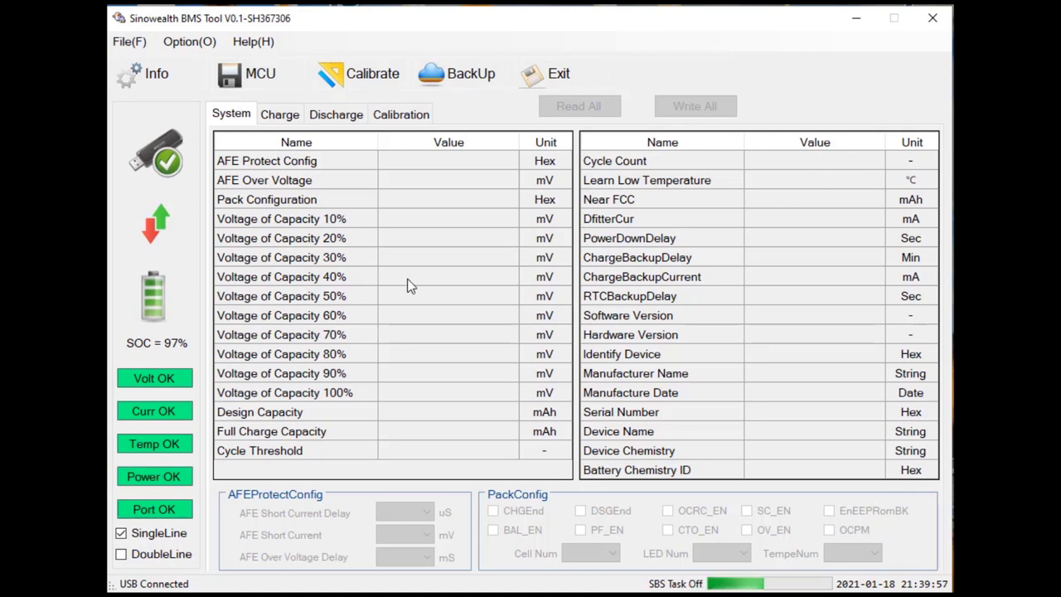
{"action": "left_click", "coordinate": [141, 74]}
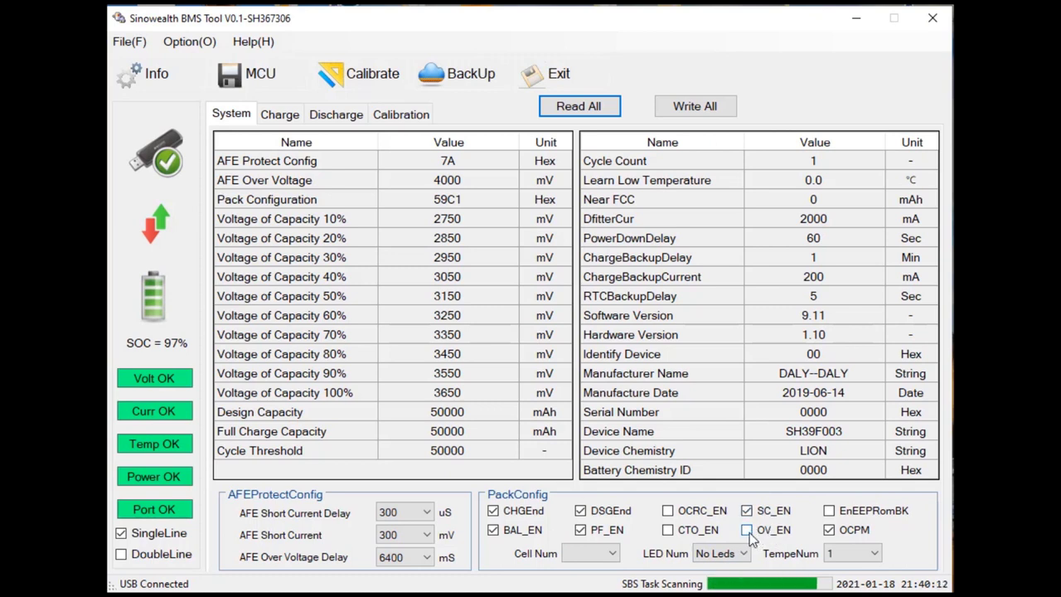
{"action": "left_click", "coordinate": [614, 551]}
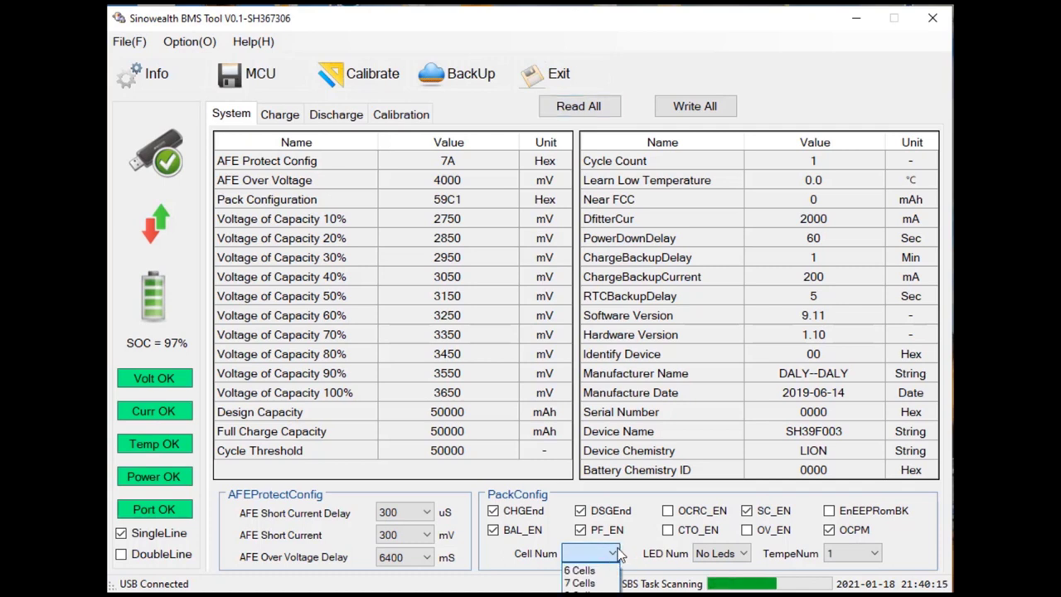
{"action": "left_click", "coordinate": [616, 508]}
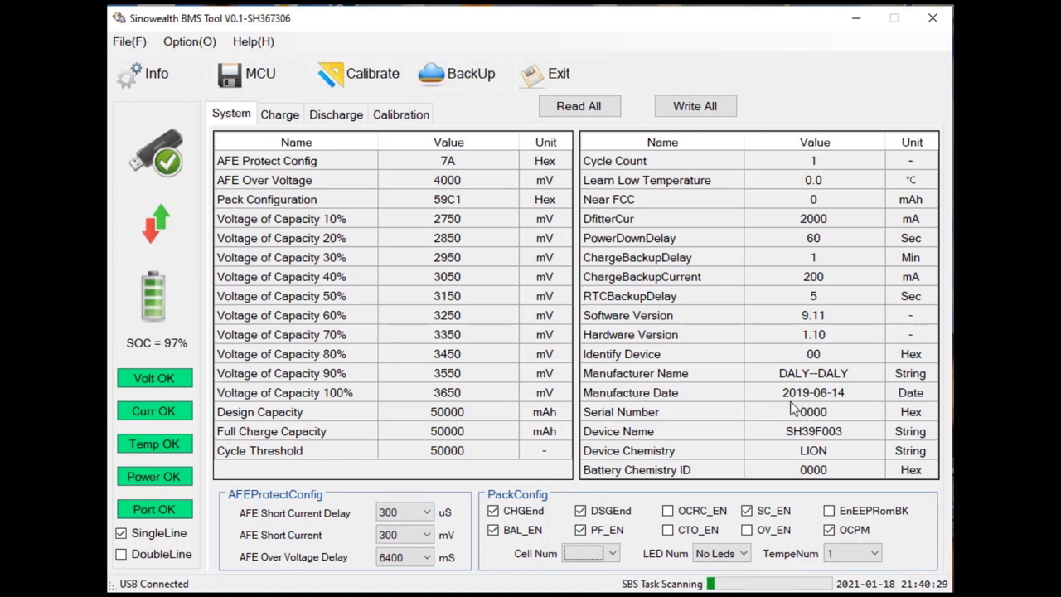
Set the Serial Number to 0001 and write all parameters to the BMS.
{"action": "left_click", "coordinate": [832, 408]}
{"action": "left_click", "coordinate": [840, 416]}
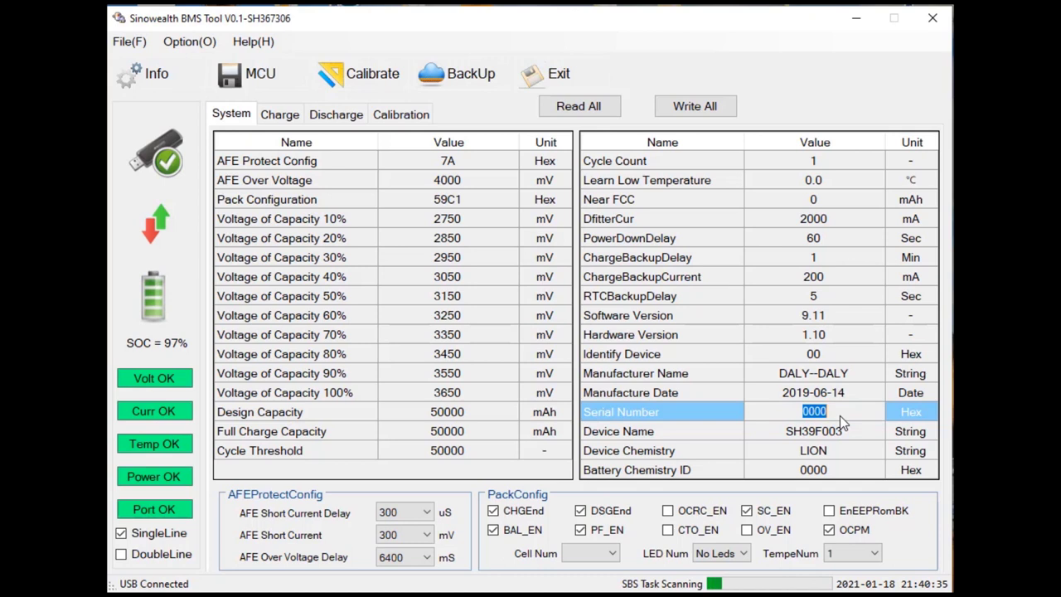
{"action": "type", "text": "0001"}
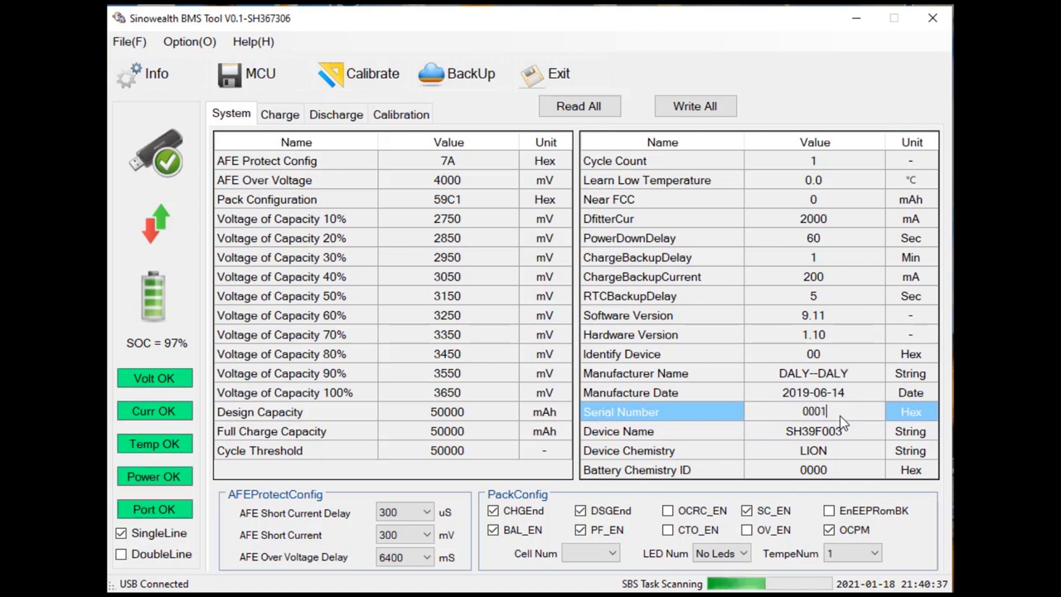
{"action": "left_click", "coordinate": [869, 398]}
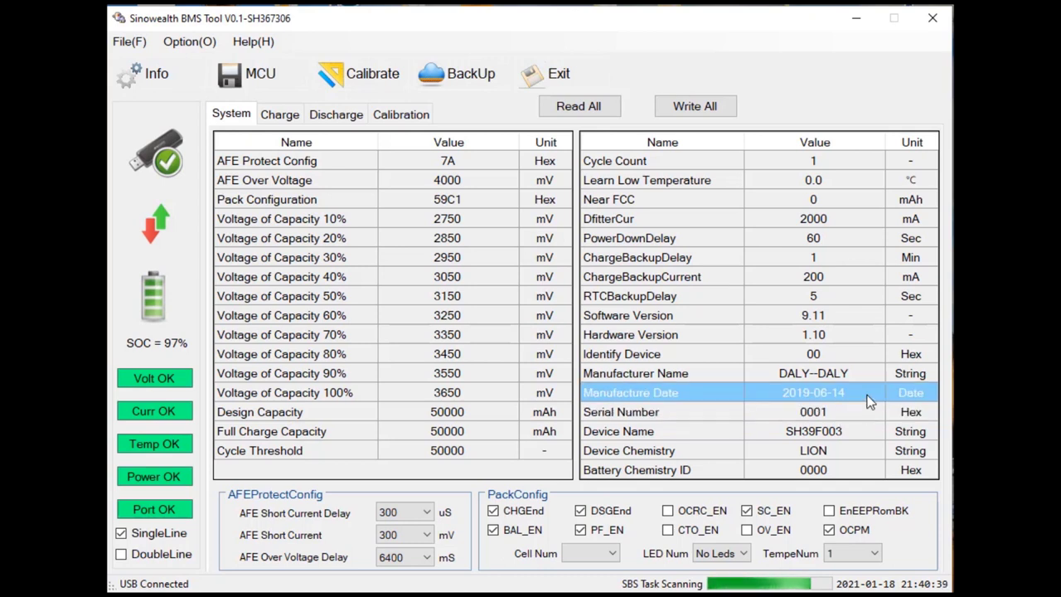
{"action": "left_click", "coordinate": [695, 105]}
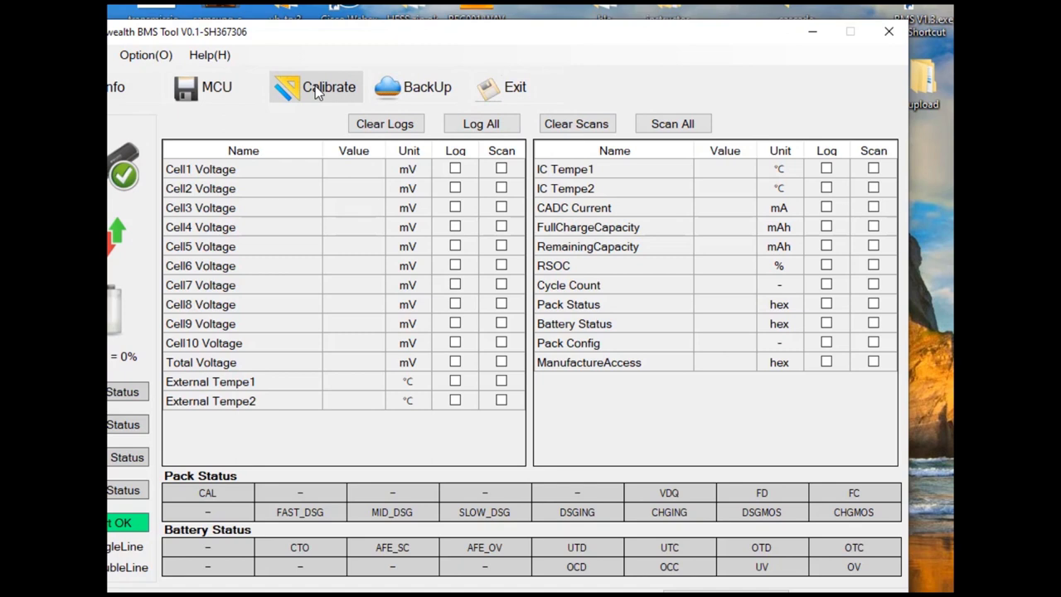
Read all MCU system parameters from the BMS again to check the written Serial Number.
{"action": "left_click", "coordinate": [210, 93]}
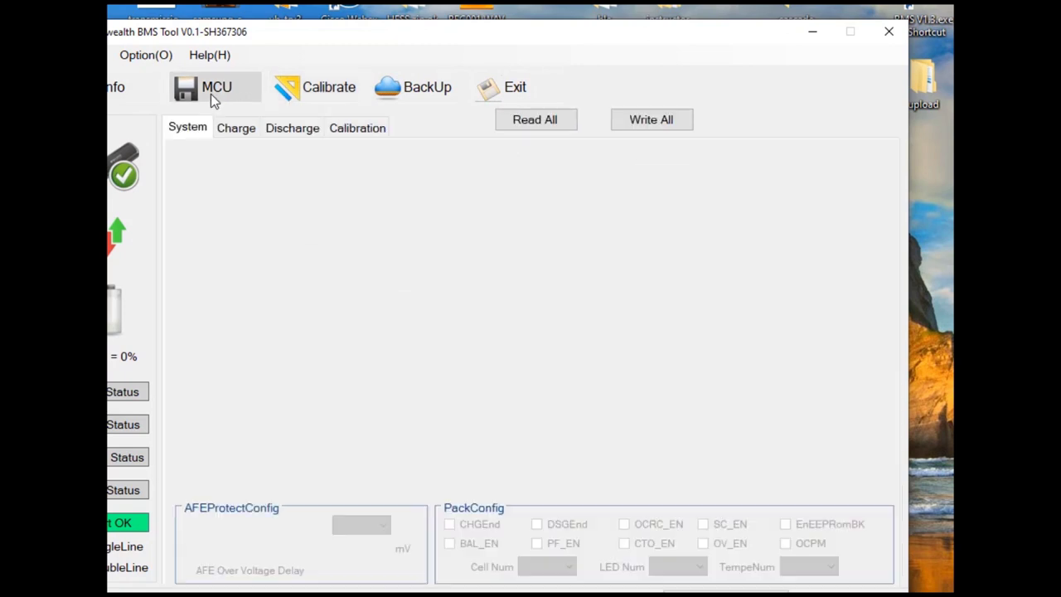
{"action": "left_click", "coordinate": [534, 123]}
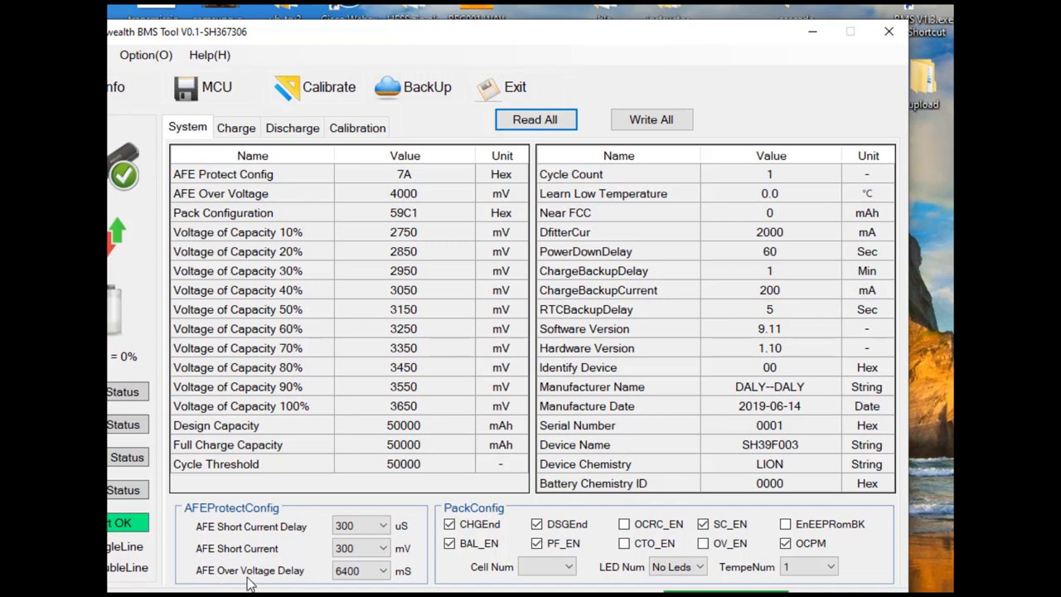
Check the AFE Over Voltage Delay options without changing the selection, and review the MCU charge, discharge and calibration parameters.
{"action": "left_click", "coordinate": [384, 571]}
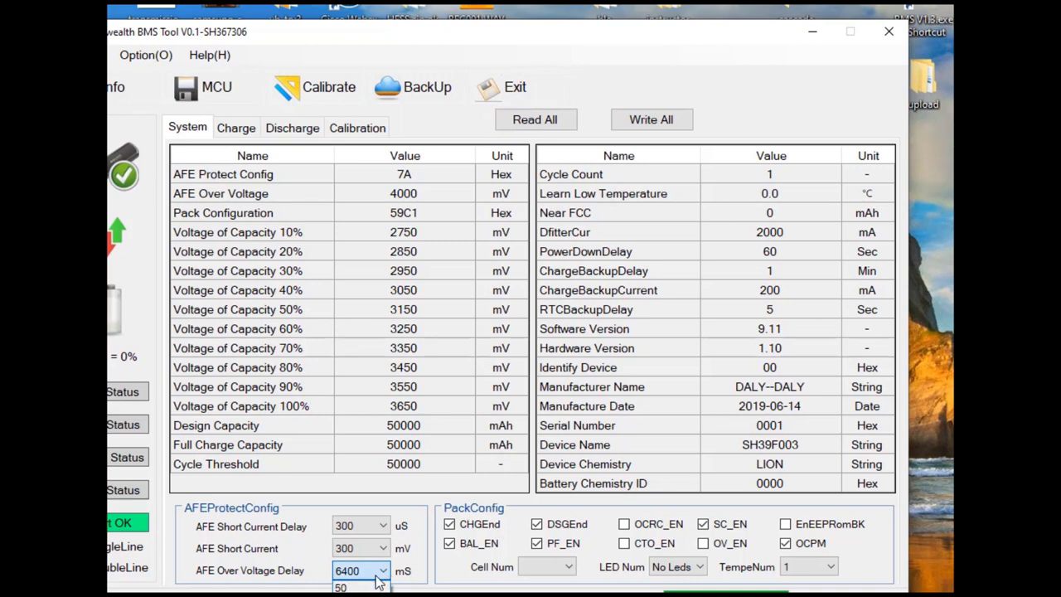
{"action": "left_click", "coordinate": [408, 509]}
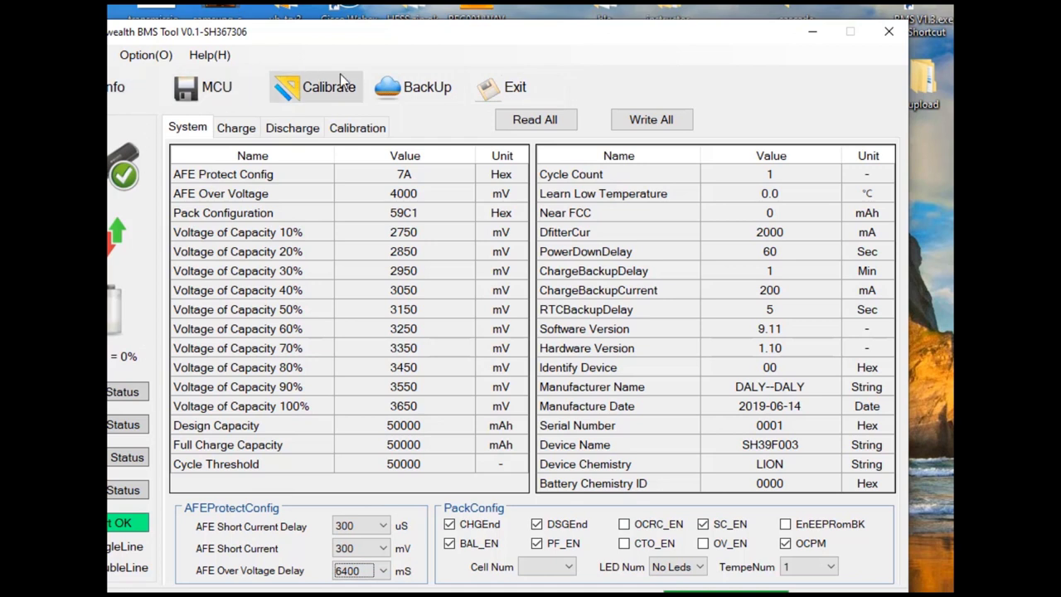
{"action": "left_click", "coordinate": [235, 128]}
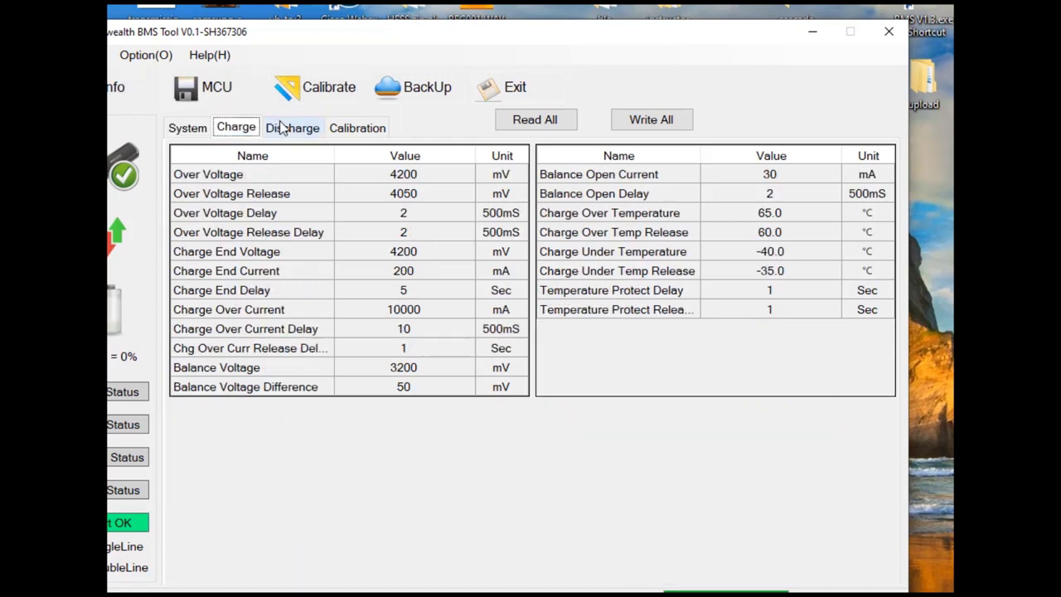
{"action": "left_click", "coordinate": [286, 128]}
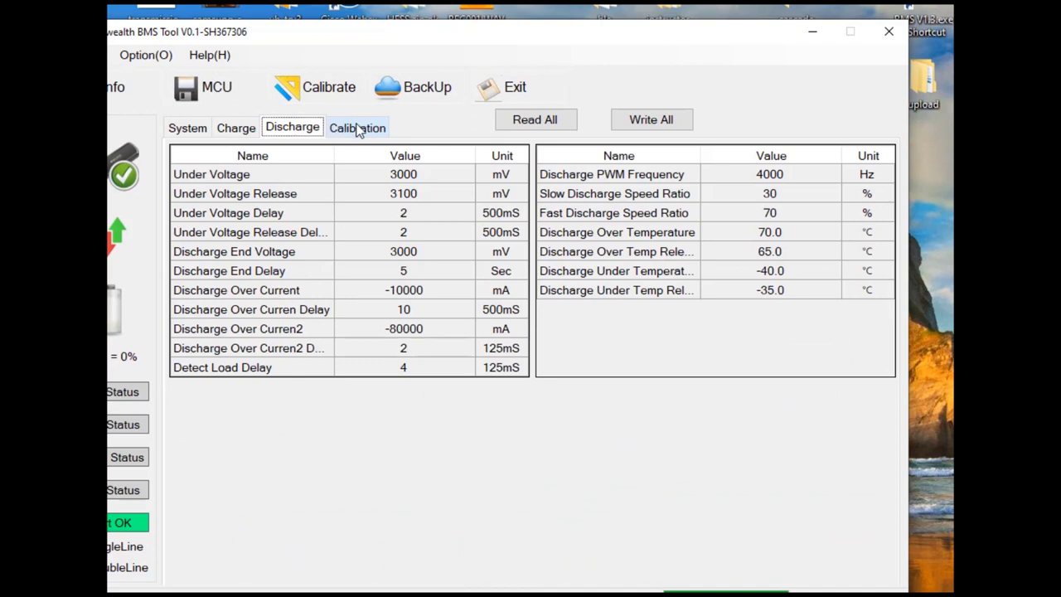
{"action": "left_click", "coordinate": [358, 131]}
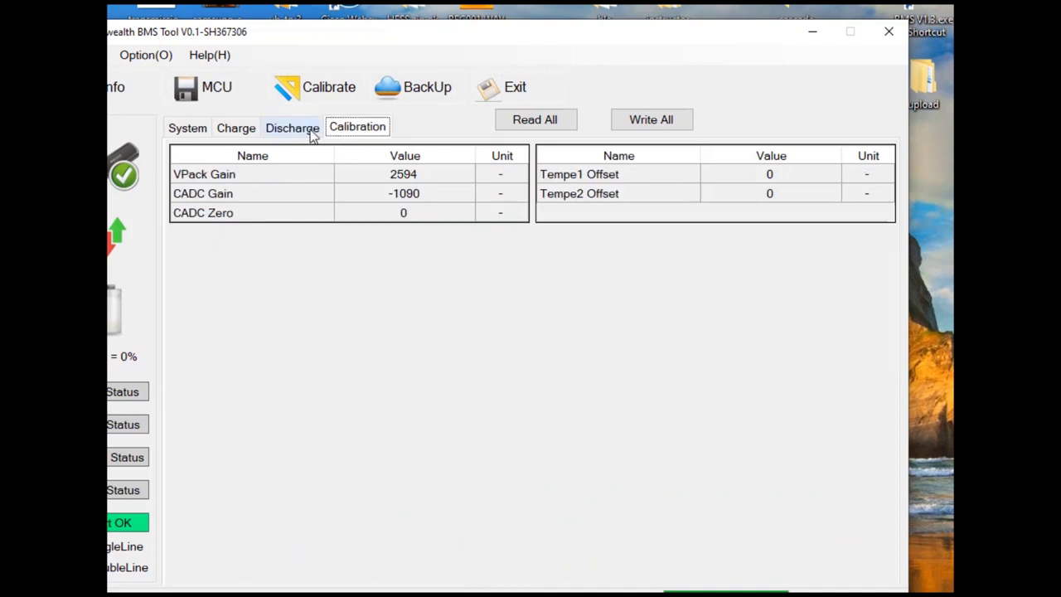
{"action": "left_click", "coordinate": [278, 132]}
{"action": "left_click", "coordinate": [233, 131]}
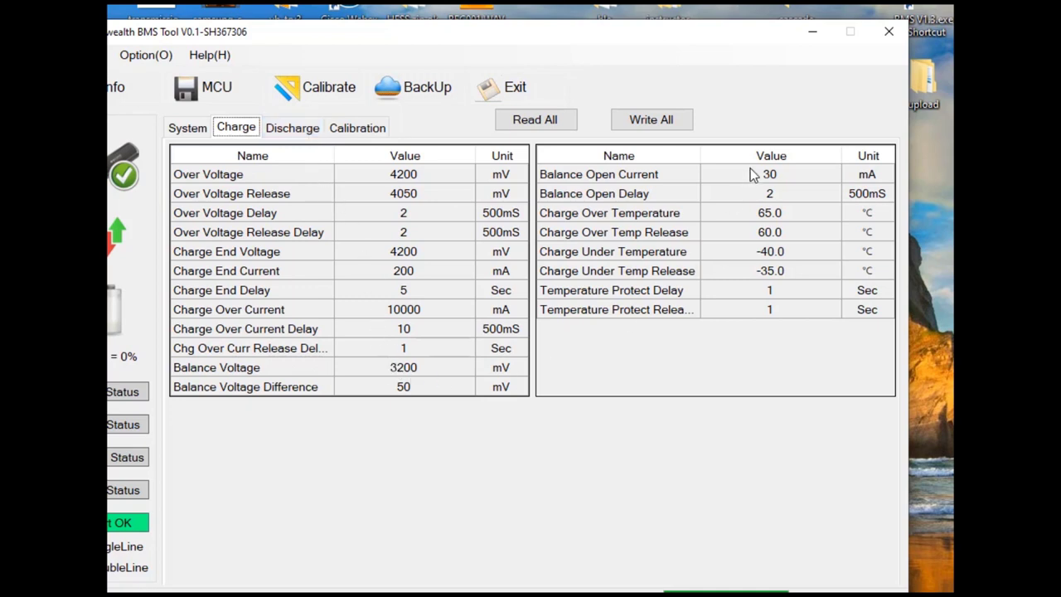
{"action": "left_click", "coordinate": [197, 128]}
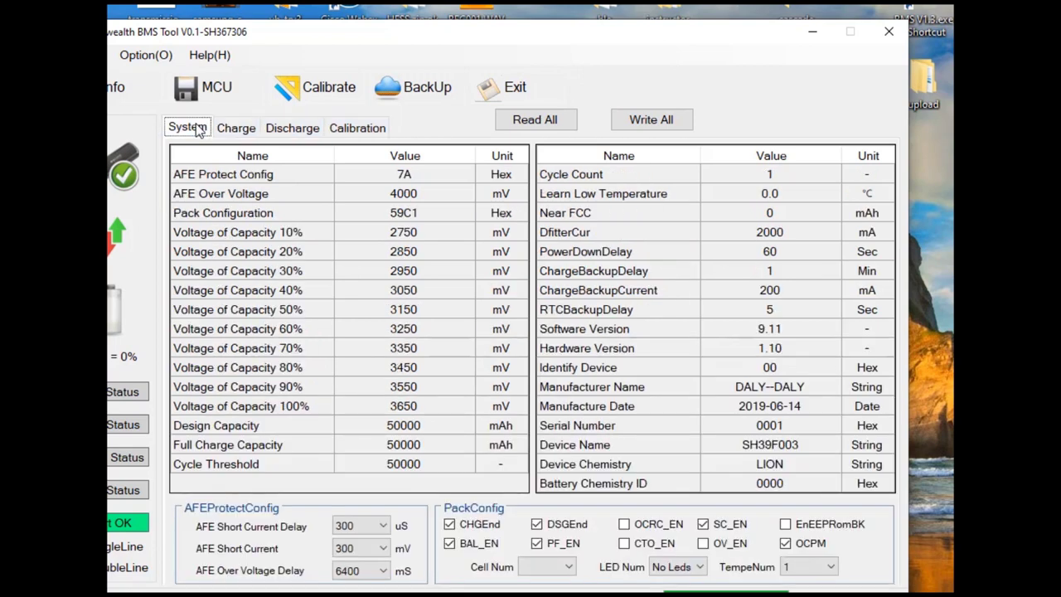
{"action": "left_click", "coordinate": [235, 129]}
{"action": "left_click", "coordinate": [290, 128]}
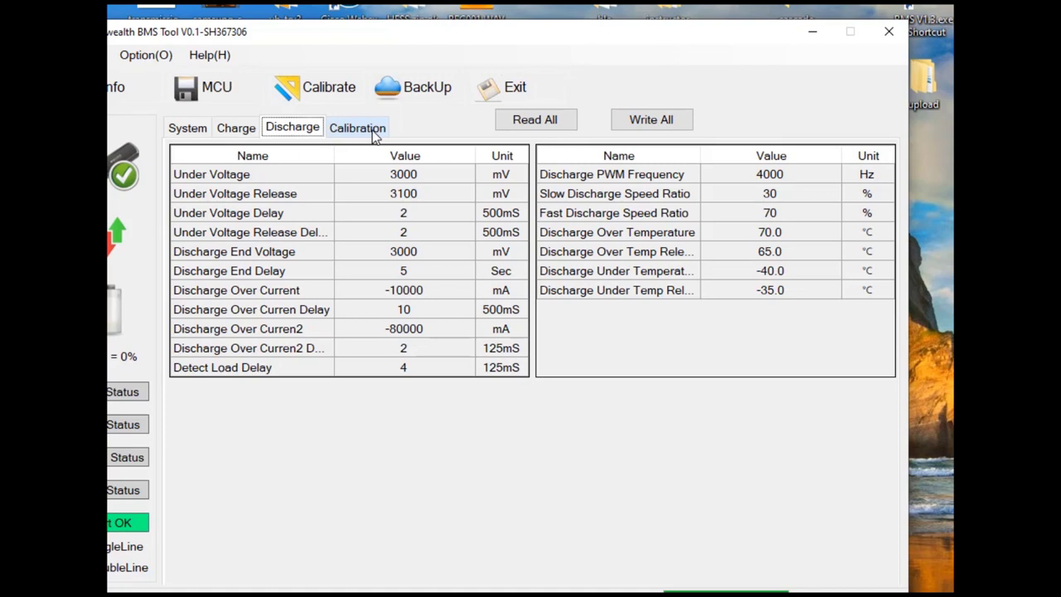
{"action": "left_click", "coordinate": [362, 133]}
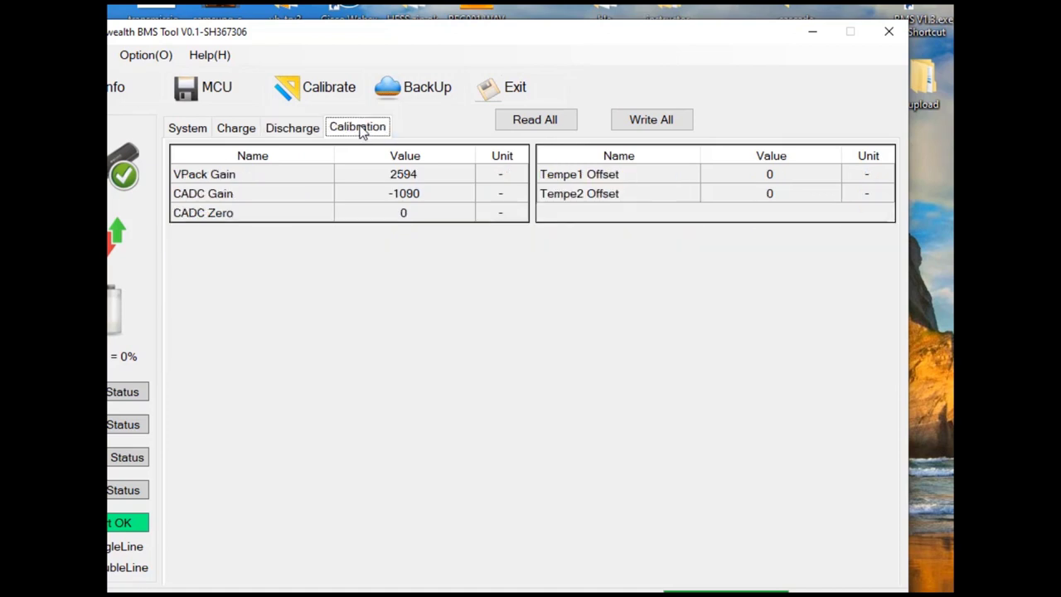
{"action": "left_click", "coordinate": [290, 131]}
{"action": "left_click", "coordinate": [234, 131]}
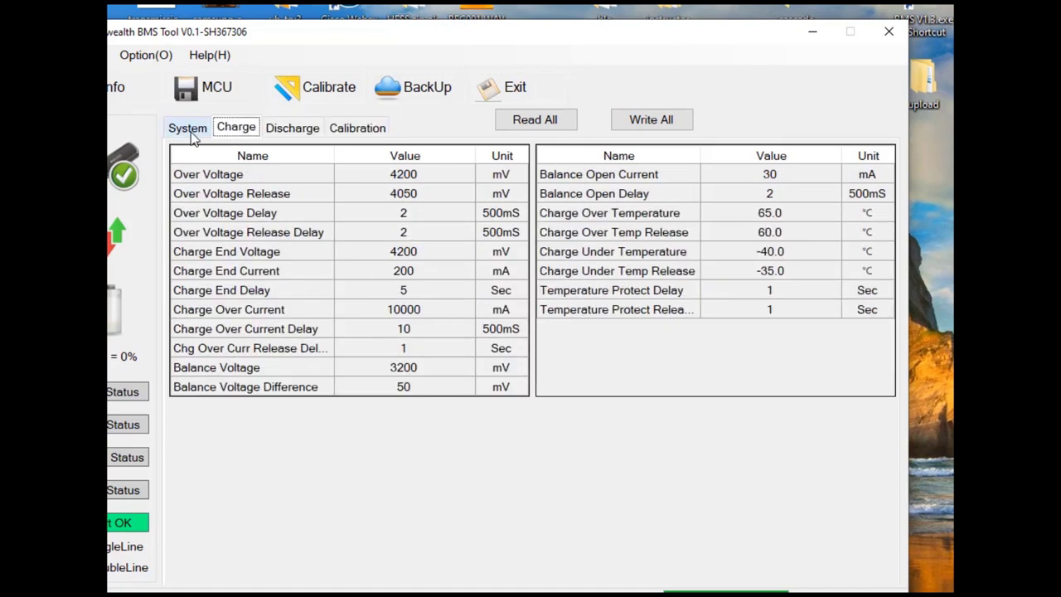
{"action": "left_click", "coordinate": [189, 132]}
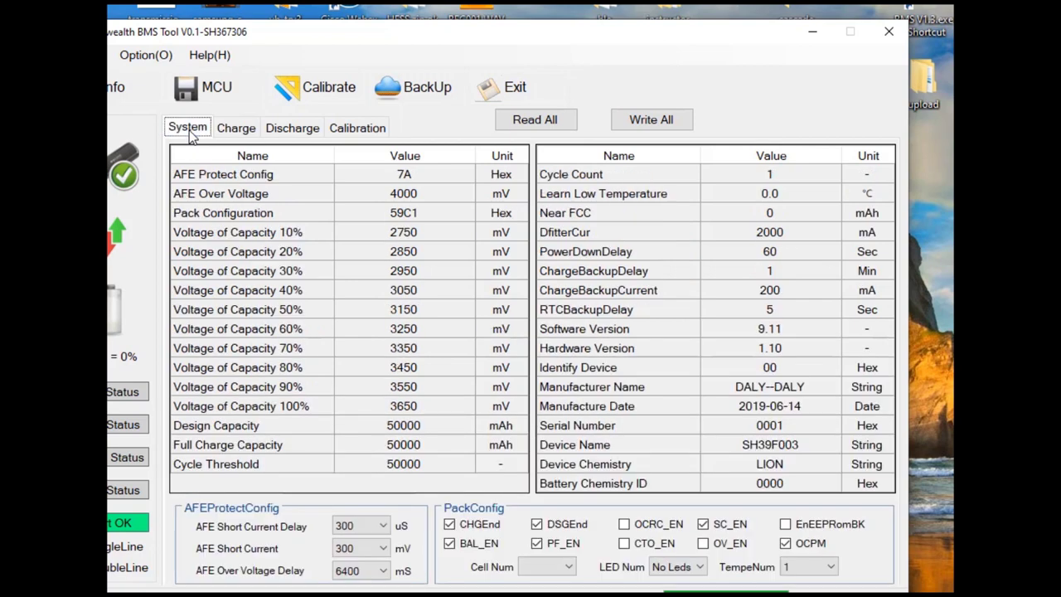
{"action": "left_click", "coordinate": [240, 133]}
{"action": "left_click", "coordinate": [293, 130]}
{"action": "left_click", "coordinate": [369, 128]}
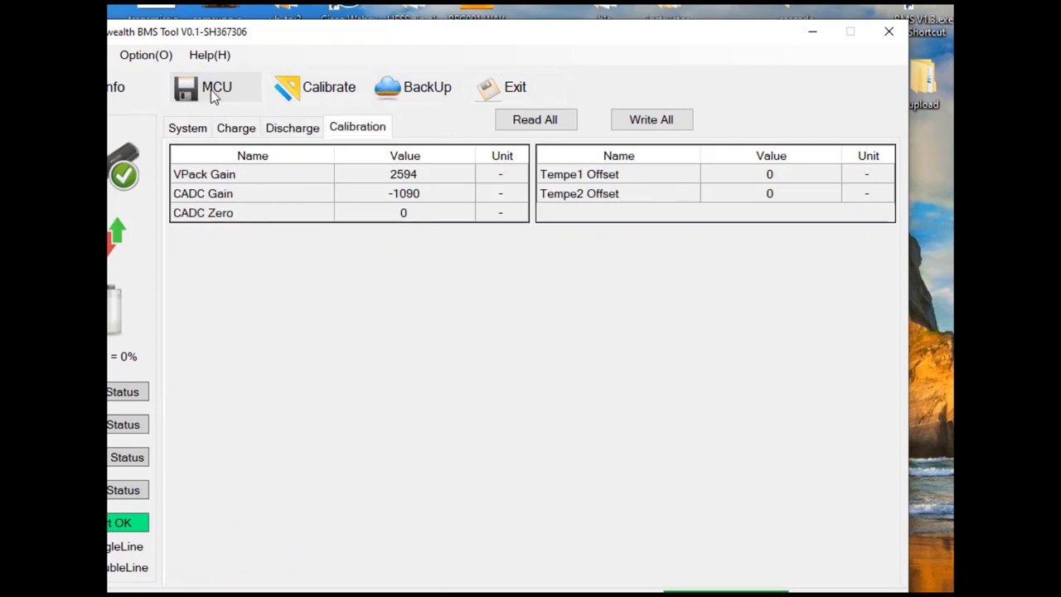
{"action": "left_click", "coordinate": [189, 129]}
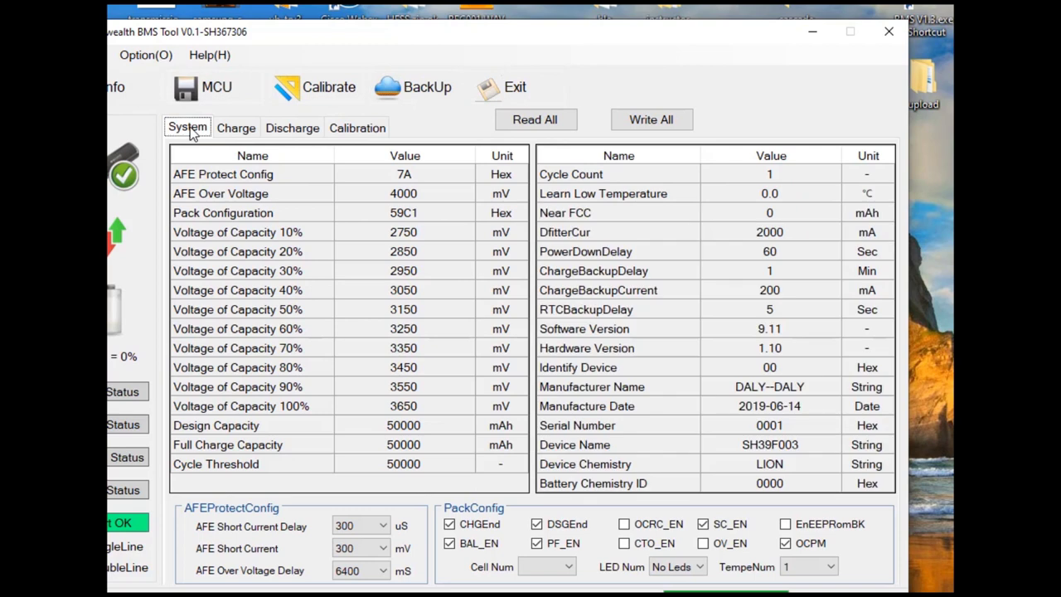
{"action": "left_click", "coordinate": [234, 129]}
{"action": "left_click", "coordinate": [292, 130]}
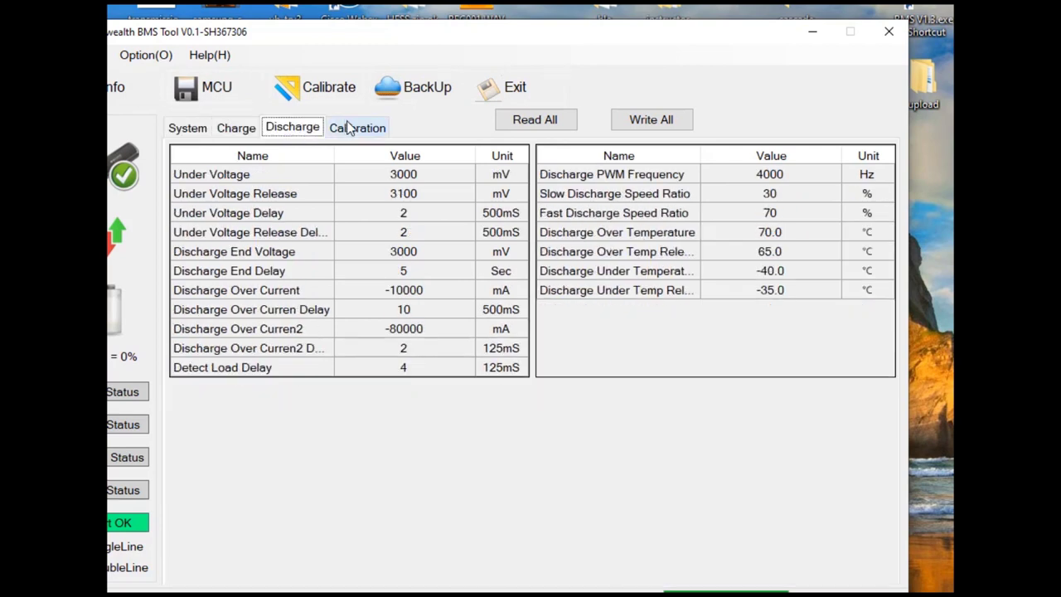
{"action": "left_click", "coordinate": [348, 130]}
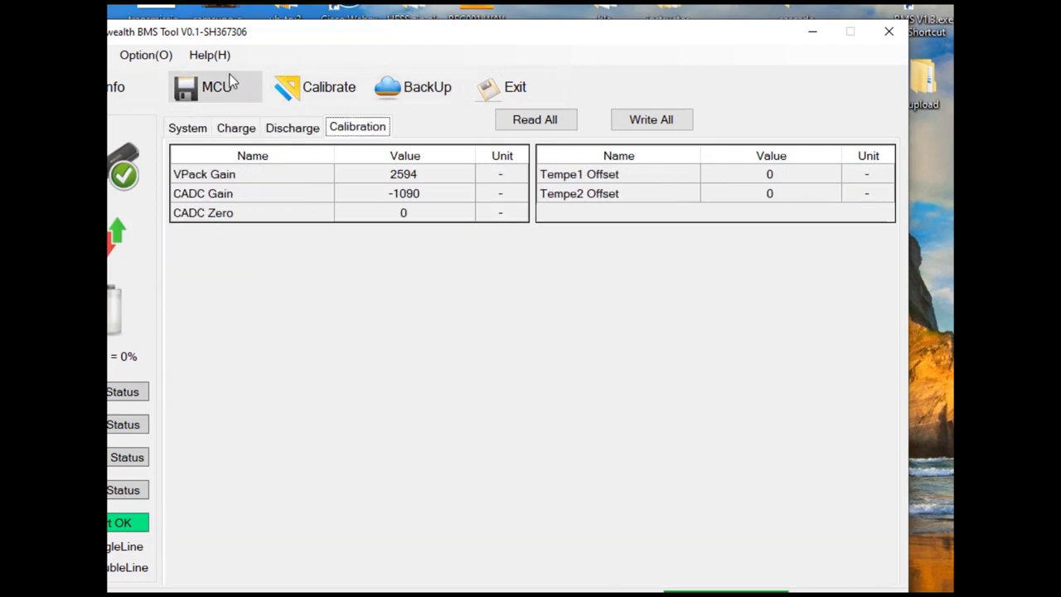
Return to the live readings and enable logging for the Cell1 to Cell4 voltages.
{"action": "left_click", "coordinate": [116, 87]}
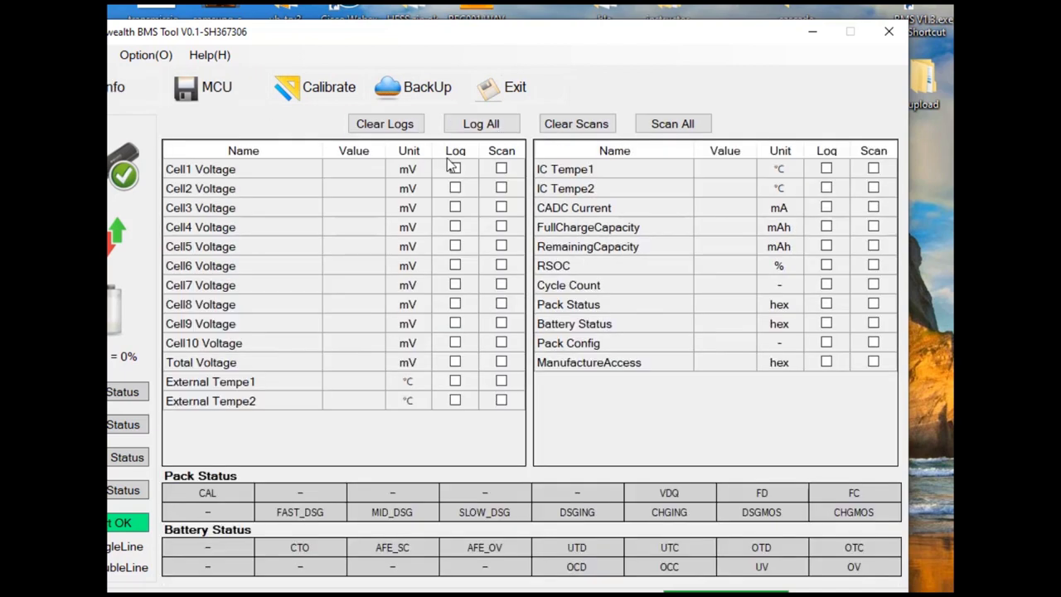
{"action": "left_click", "coordinate": [455, 170]}
{"action": "left_click", "coordinate": [455, 188]}
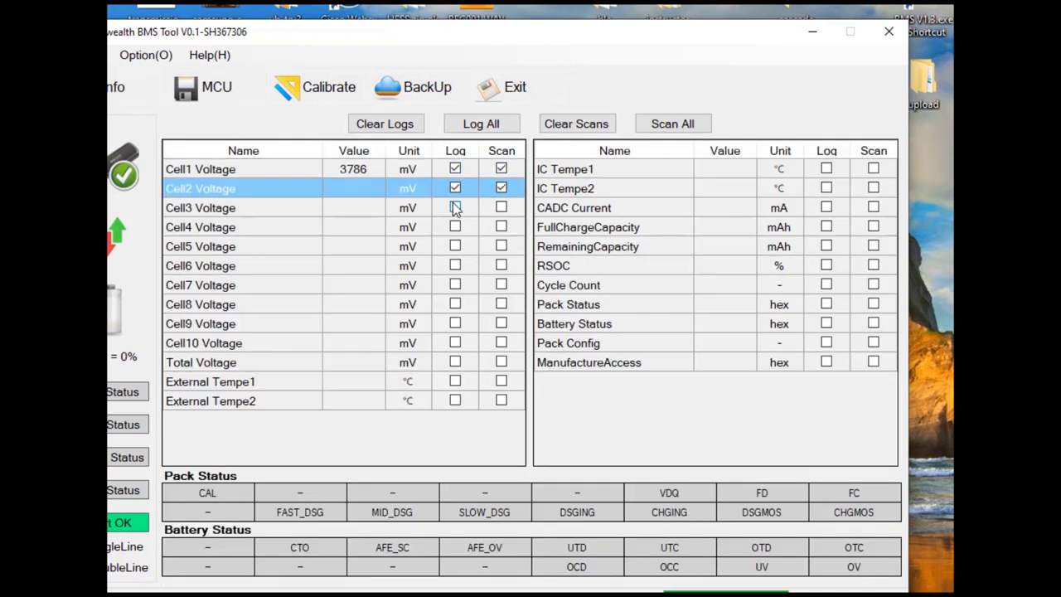
{"action": "left_click", "coordinate": [456, 208]}
{"action": "left_click", "coordinate": [456, 227]}
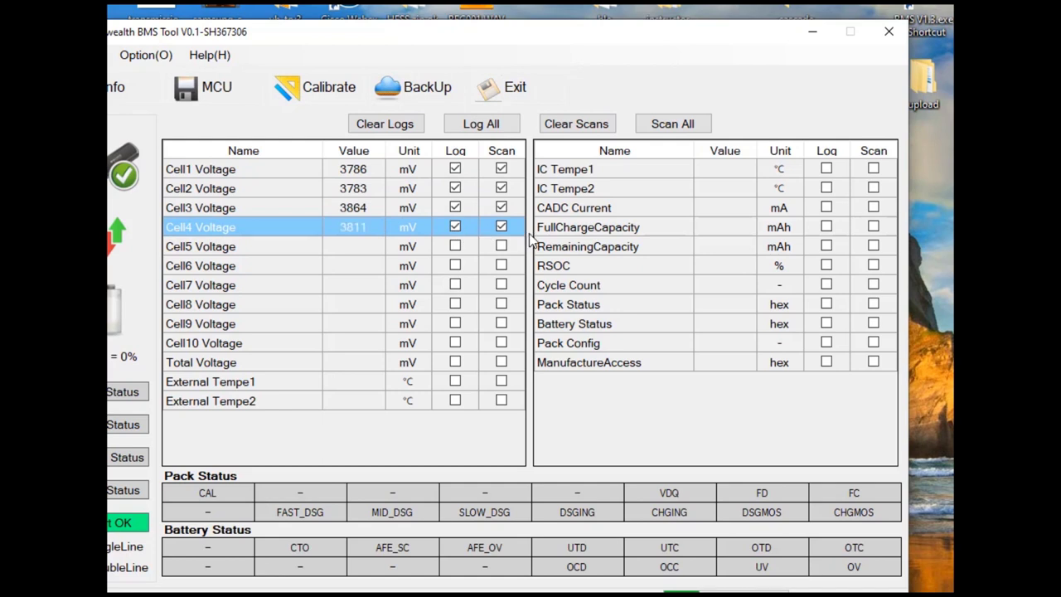
Enable logging for all temperature, current, capacity and status readings from IC Tempe1 through ManufactureAccess.
{"action": "left_click", "coordinate": [827, 169]}
{"action": "left_click", "coordinate": [827, 188]}
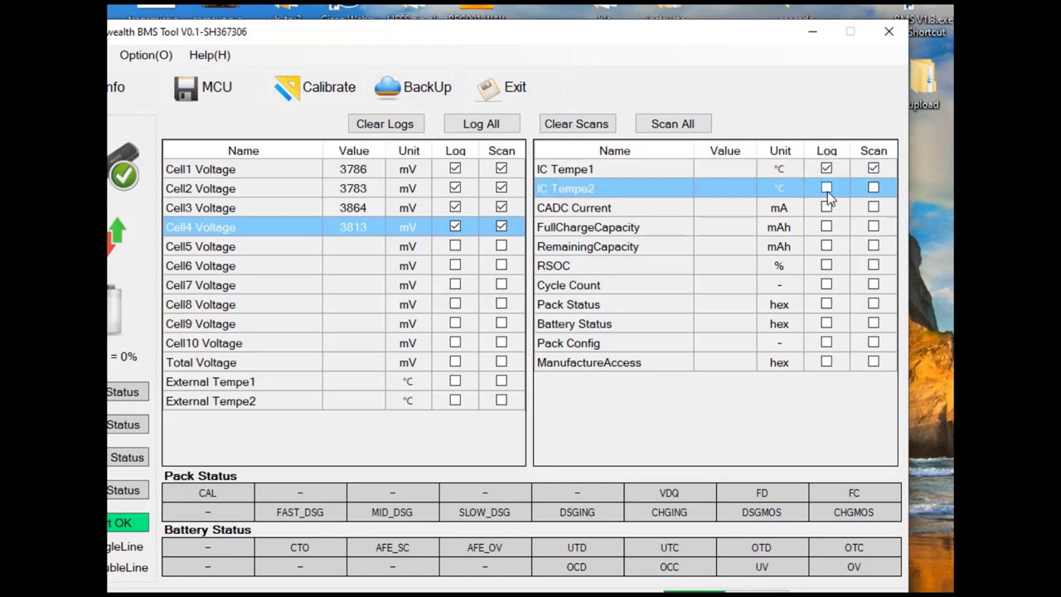
{"action": "left_click", "coordinate": [826, 207]}
{"action": "left_click", "coordinate": [827, 227]}
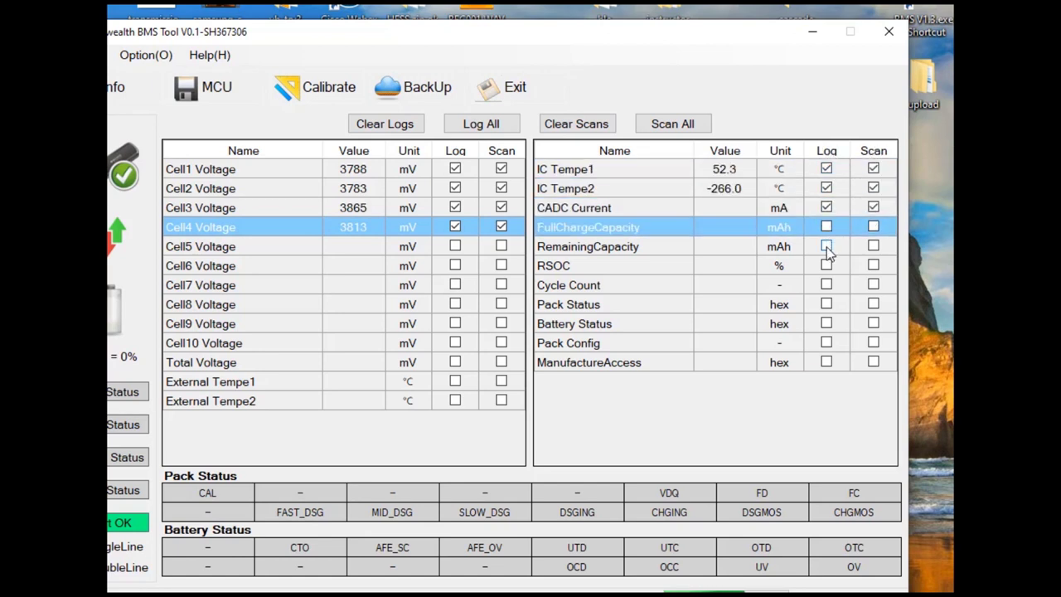
{"action": "left_click", "coordinate": [826, 246]}
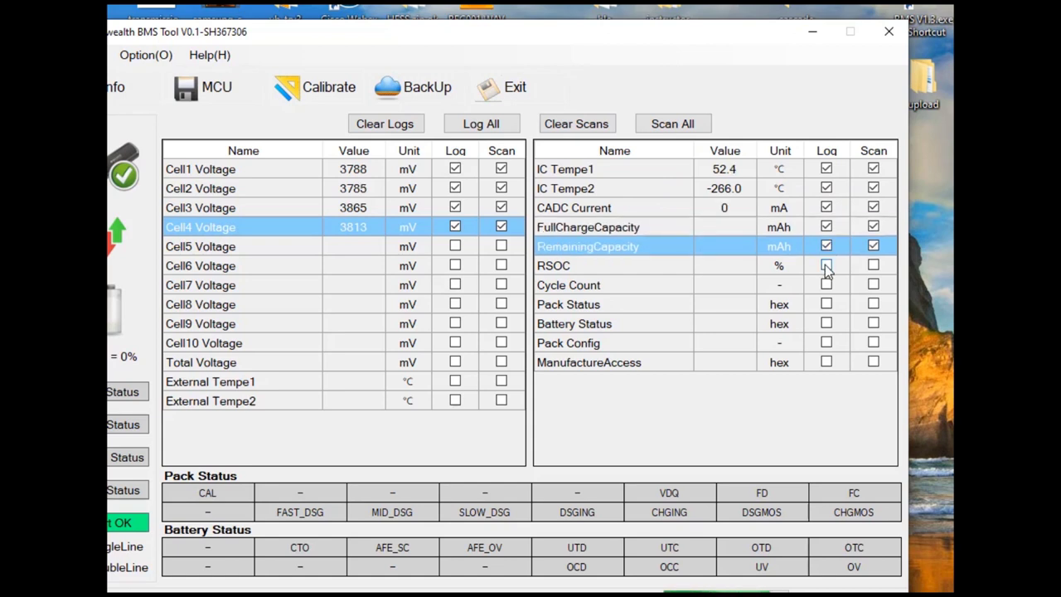
{"action": "left_click", "coordinate": [827, 265]}
{"action": "left_click", "coordinate": [826, 286]}
{"action": "left_click", "coordinate": [826, 304]}
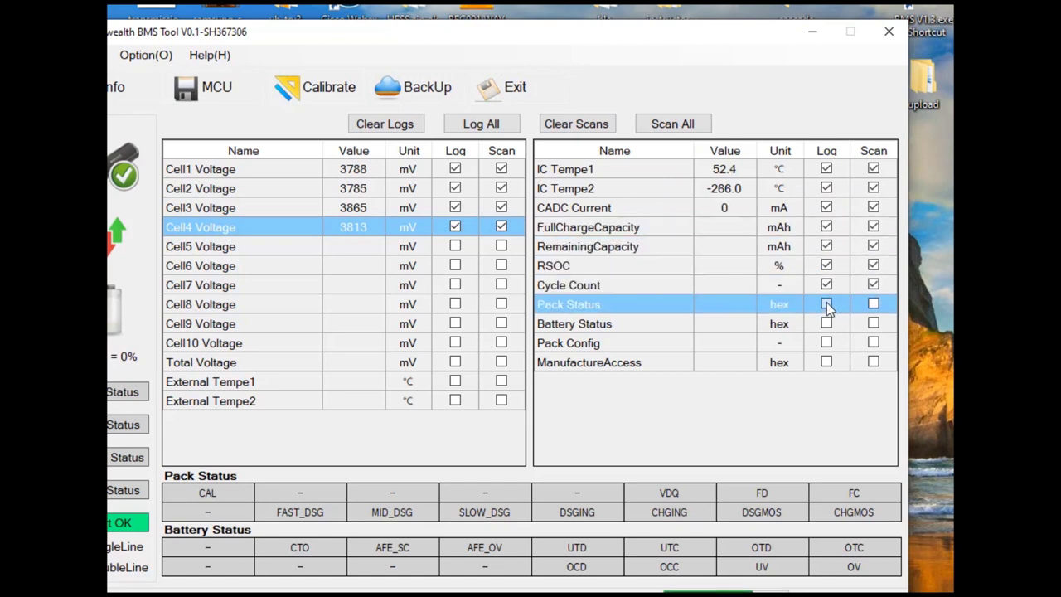
{"action": "left_click", "coordinate": [827, 323]}
{"action": "left_click", "coordinate": [827, 342]}
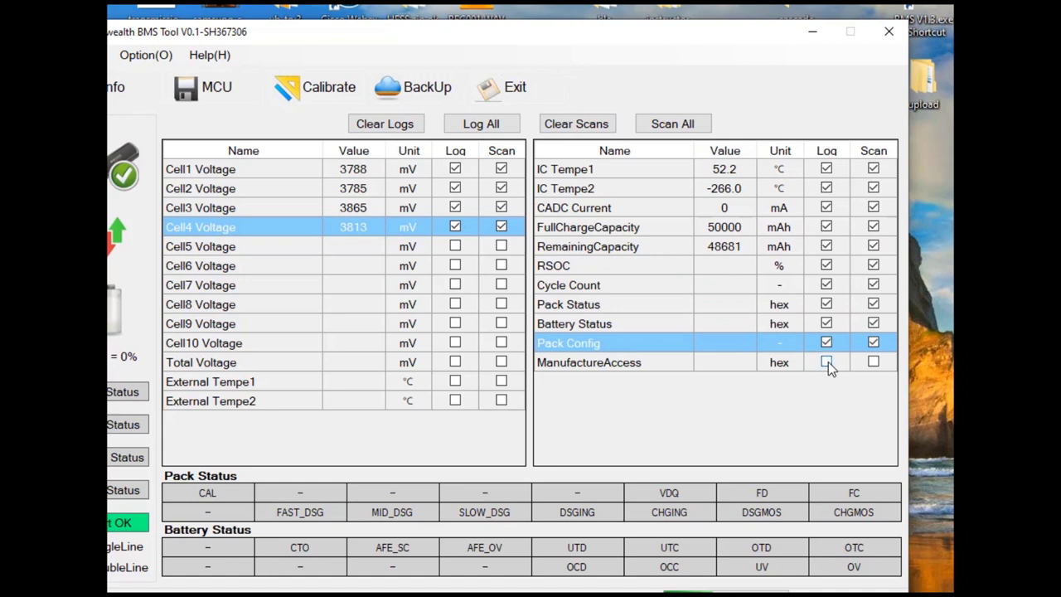
{"action": "left_click", "coordinate": [826, 362]}
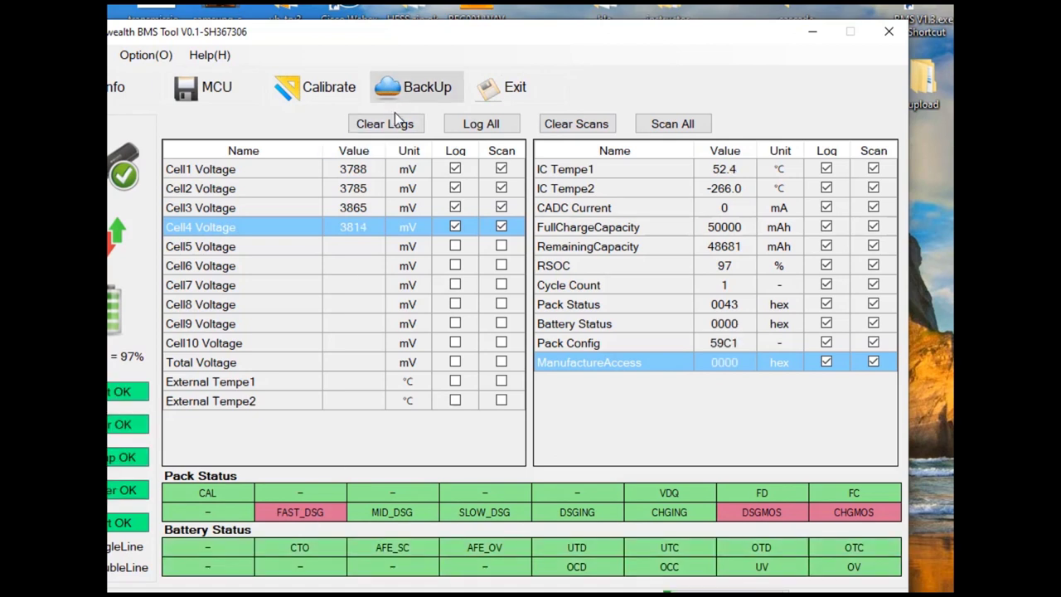
Examine the MCU discharge and charge protection limits, along with the system and calibration parameters.
{"action": "left_click", "coordinate": [214, 88]}
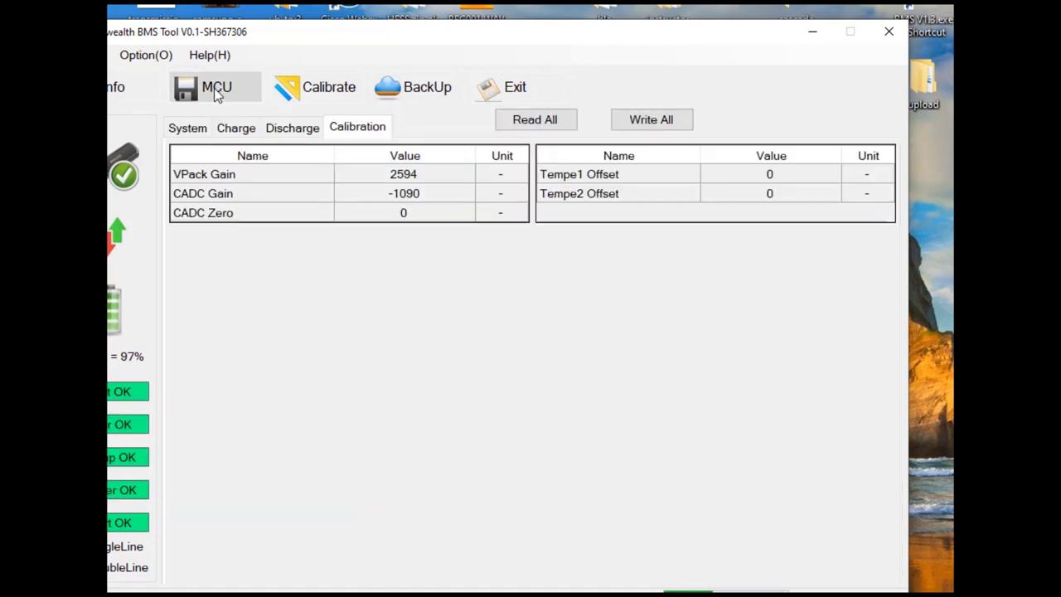
{"action": "left_click", "coordinate": [285, 129]}
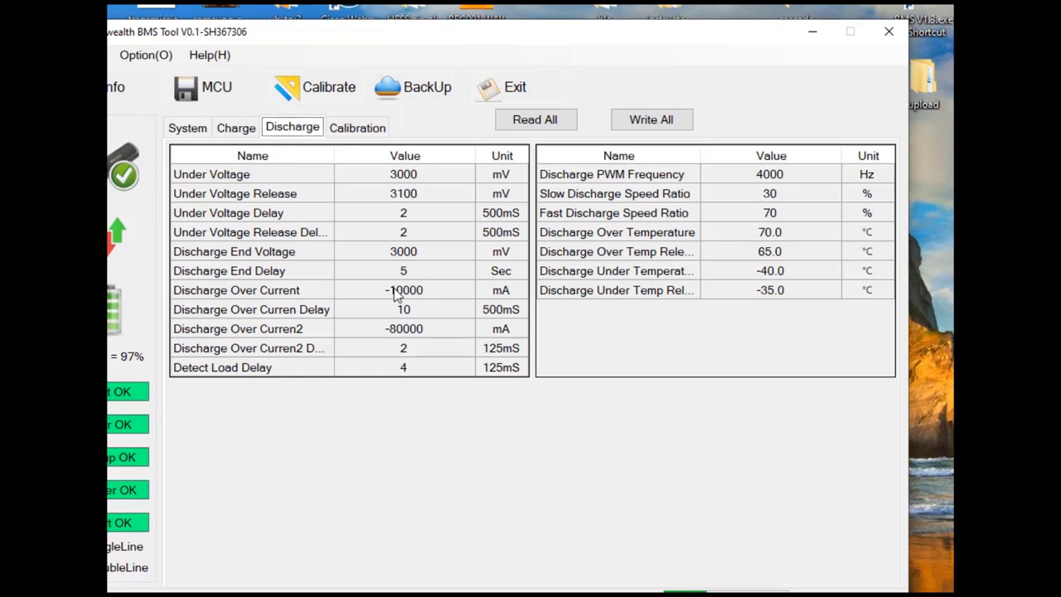
{"action": "left_click", "coordinate": [240, 131]}
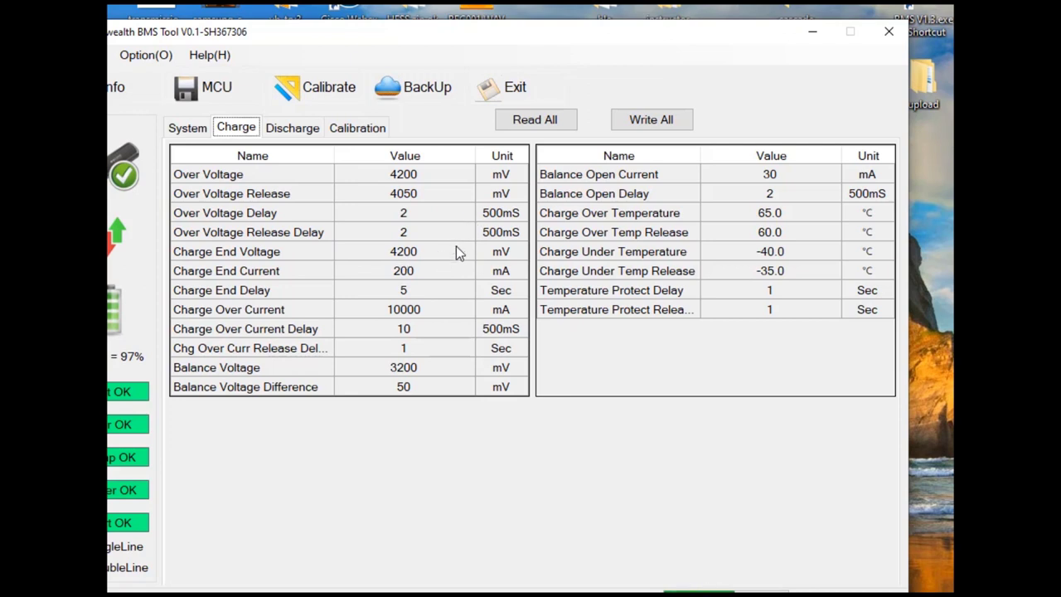
{"action": "left_click", "coordinate": [199, 131]}
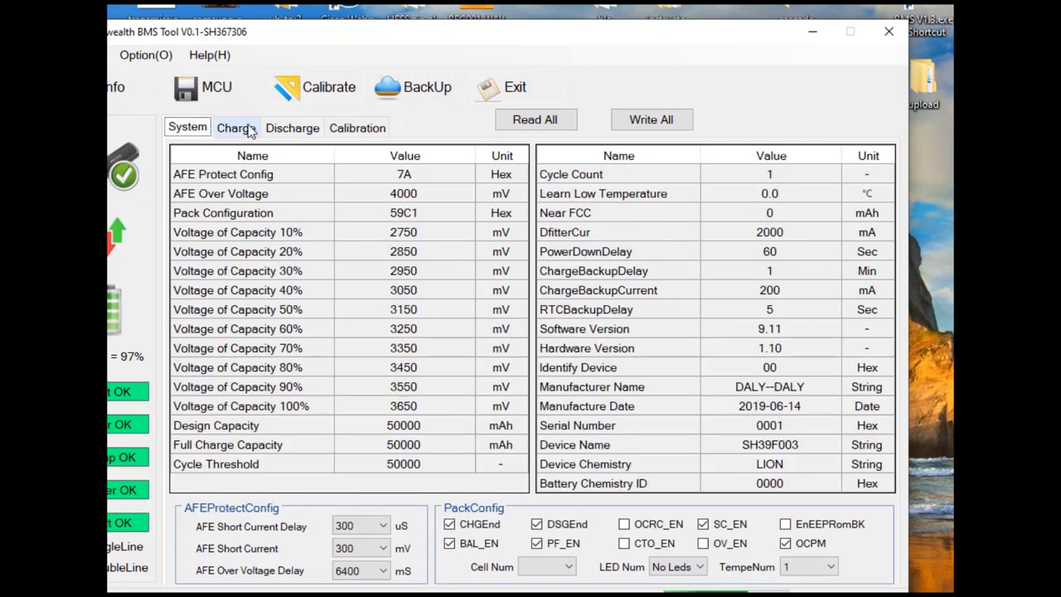
{"action": "left_click", "coordinate": [241, 129]}
{"action": "left_click", "coordinate": [300, 129]}
{"action": "left_click", "coordinate": [359, 127]}
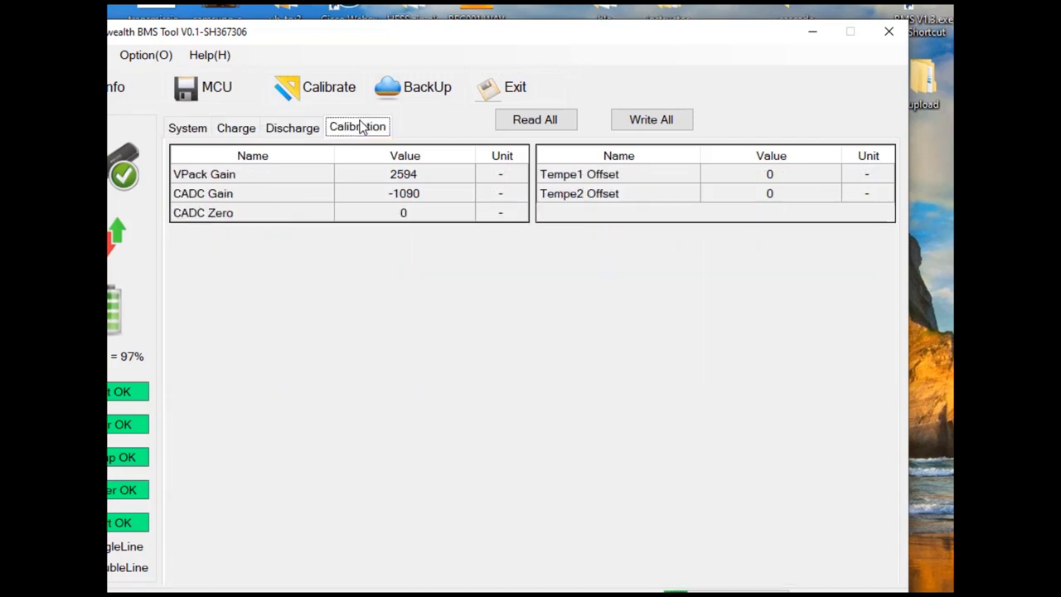
{"action": "left_click", "coordinate": [292, 128]}
{"action": "left_click", "coordinate": [225, 130]}
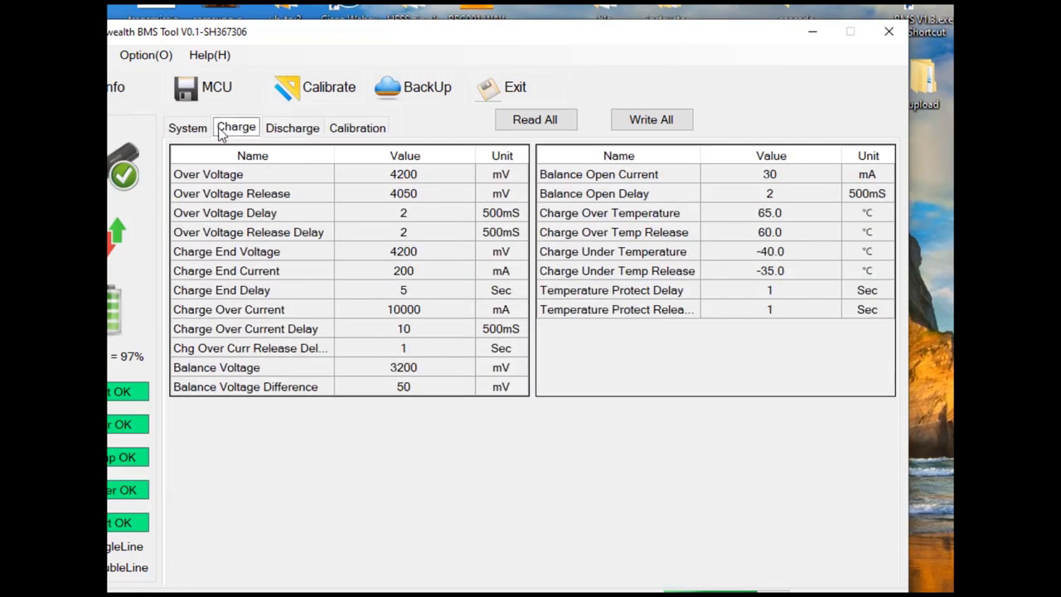
{"action": "left_click", "coordinate": [187, 127]}
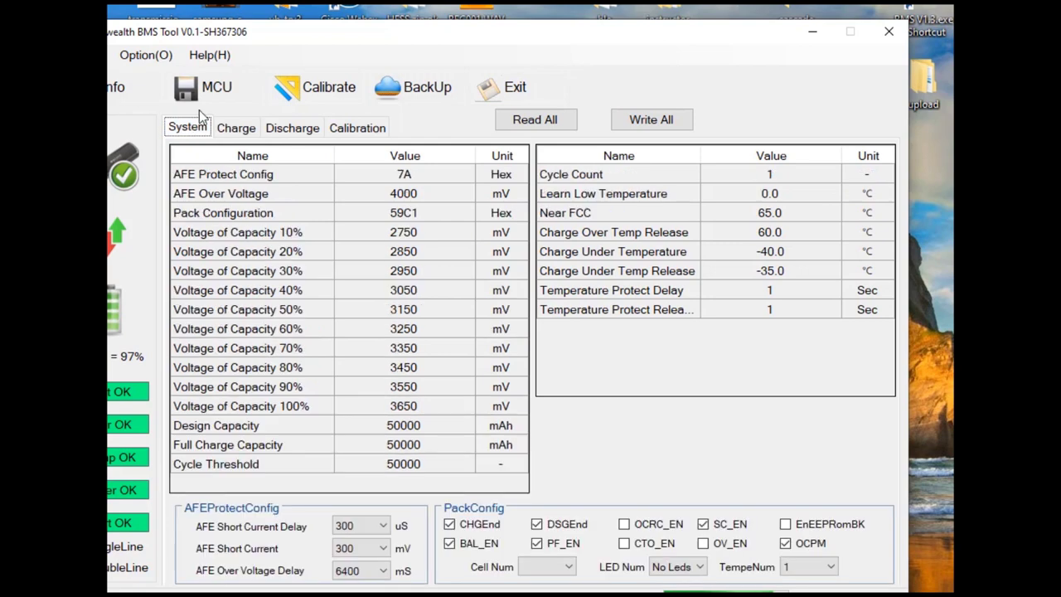
Check the live cell and pack readings against the MCU charge voltage limits, ending on the live readings.
{"action": "left_click", "coordinate": [123, 85]}
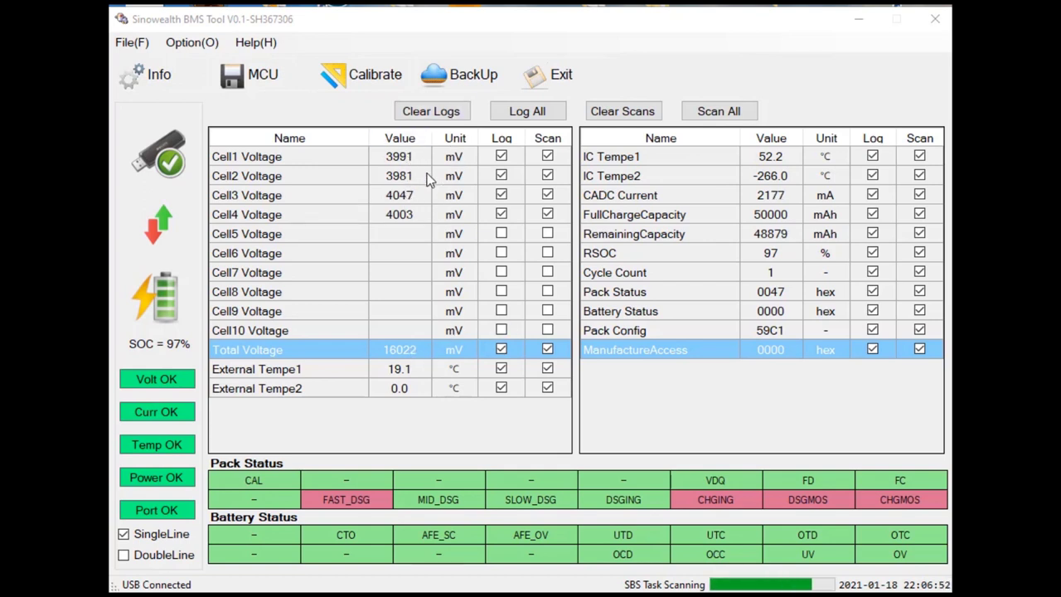
{"action": "left_click", "coordinate": [267, 79]}
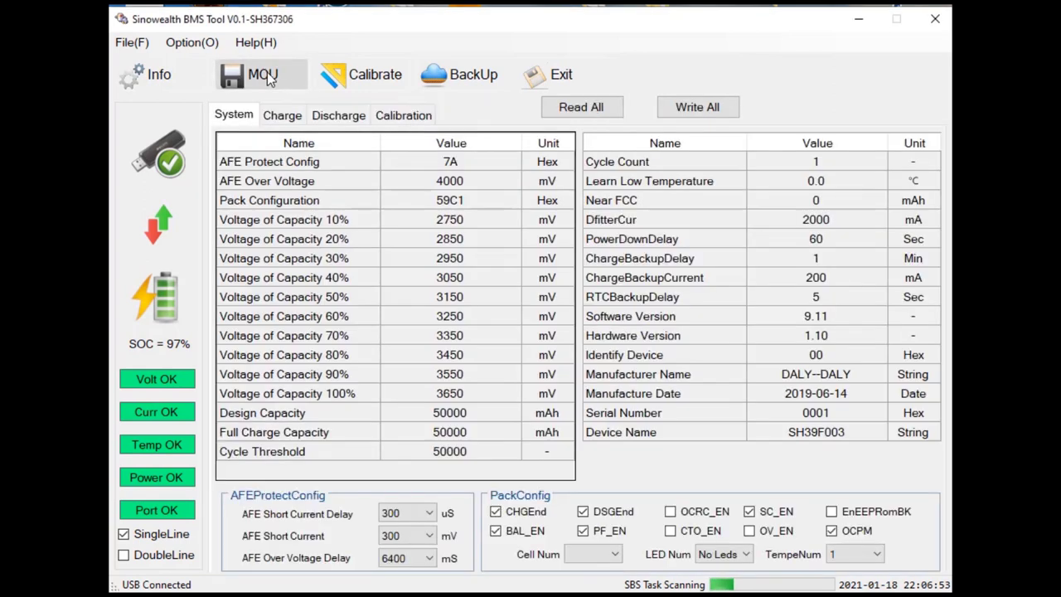
{"action": "left_click", "coordinate": [286, 117]}
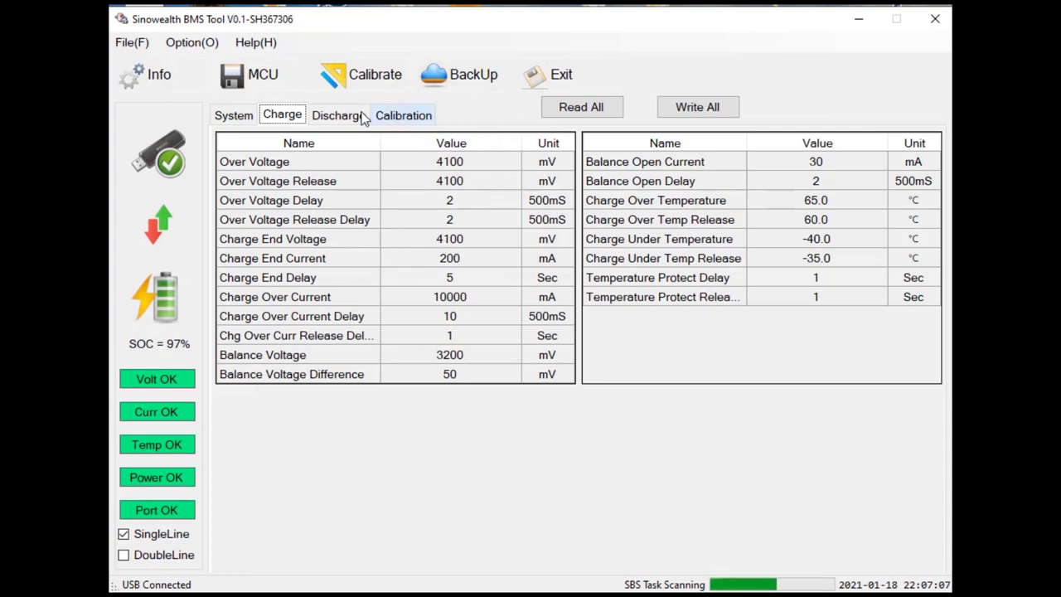
{"action": "left_click", "coordinate": [162, 83]}
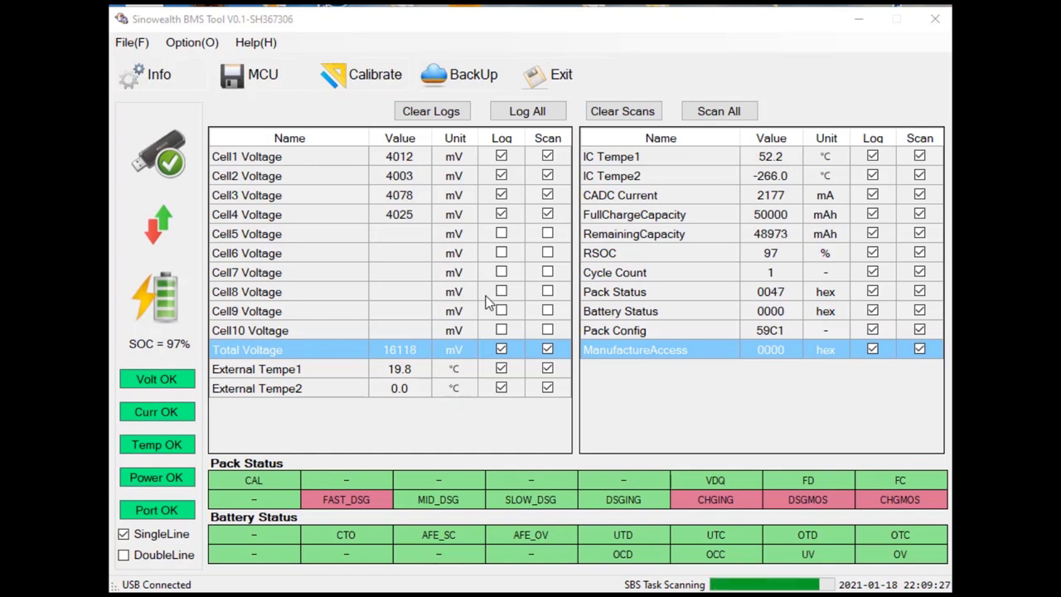
Set the Balance Open Current in the MCU charge parameters to 50 mA.
{"action": "left_click", "coordinate": [276, 78]}
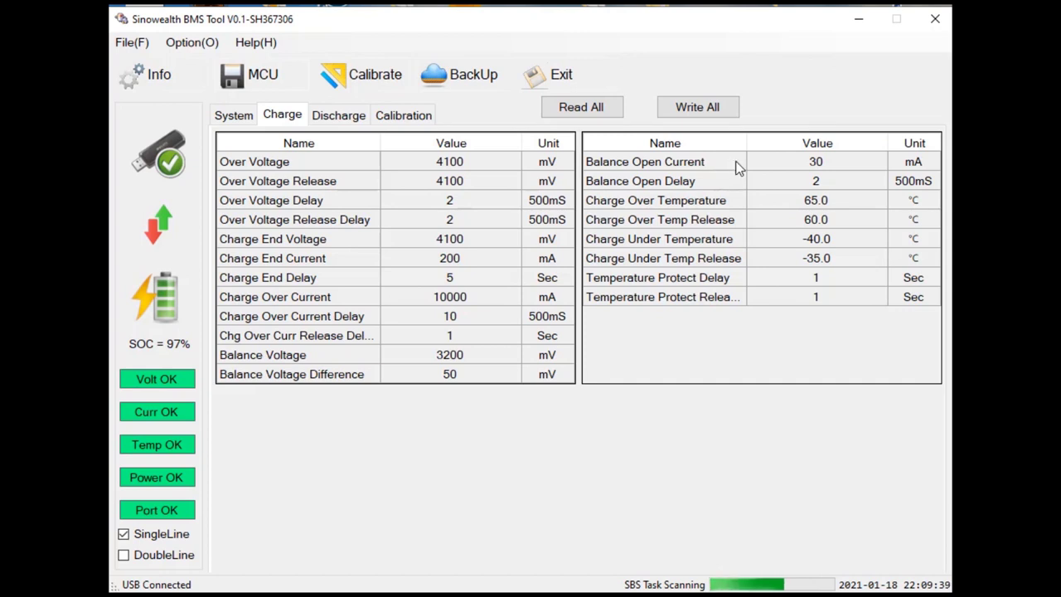
{"action": "double_click", "coordinate": [829, 159]}
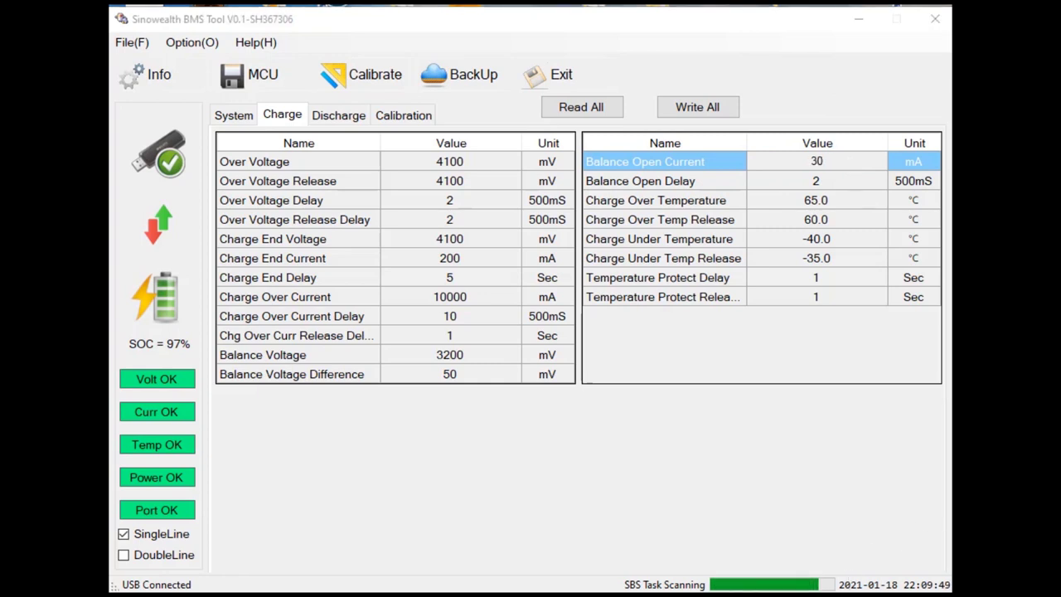
{"action": "left_click", "coordinate": [830, 159]}
{"action": "left_click_drag", "start_coordinate": [844, 158], "coordinate": [732, 156]}
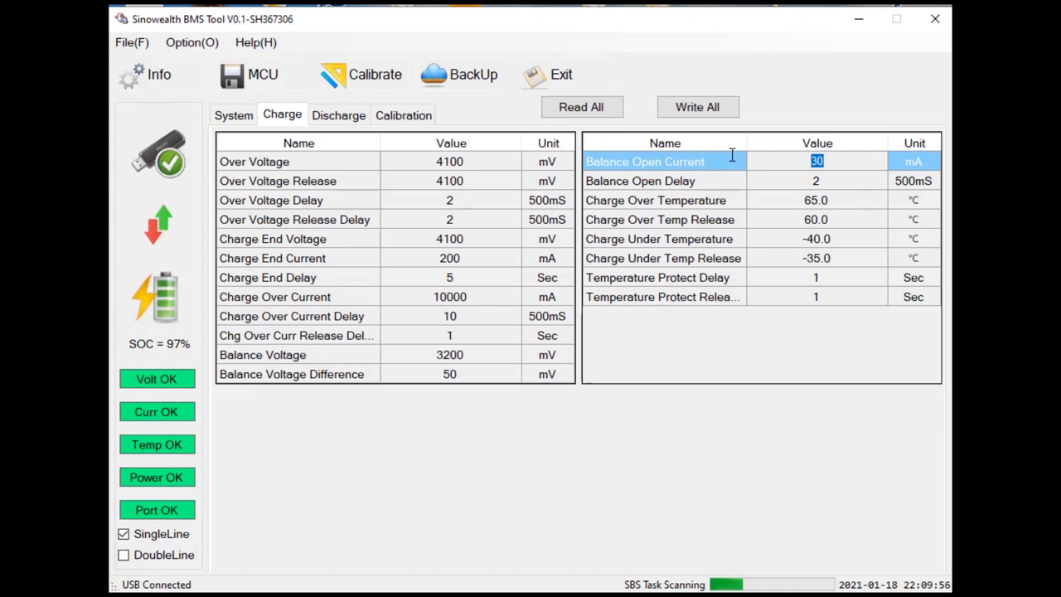
{"action": "type", "text": "50"}
{"action": "key", "text": "Return"}
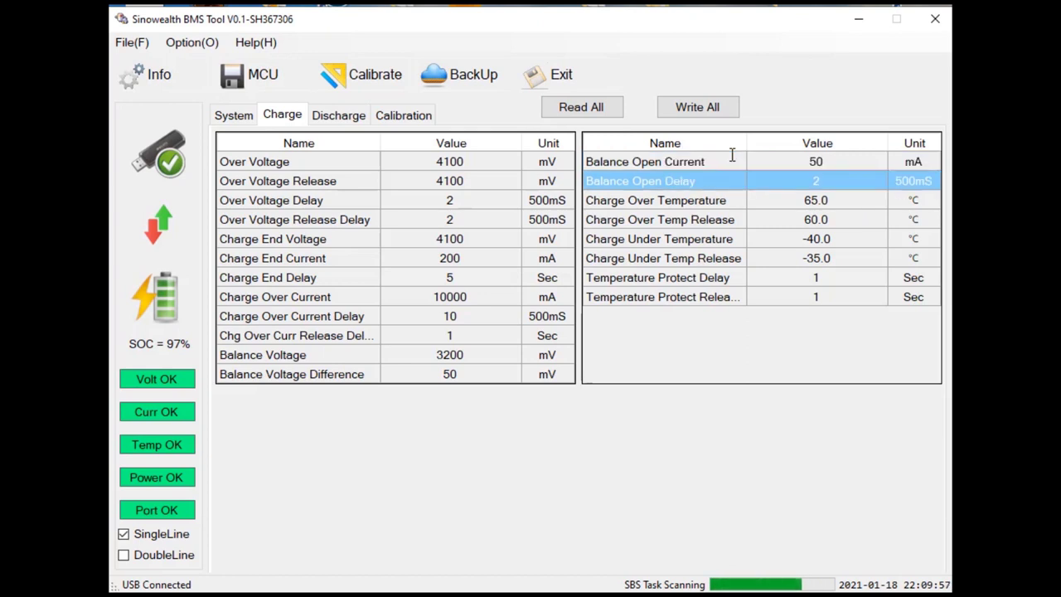
Set the Balance Open Current to 200 mA and write all MCU parameters to the BMS.
{"action": "left_click", "coordinate": [845, 157]}
{"action": "left_click", "coordinate": [844, 156]}
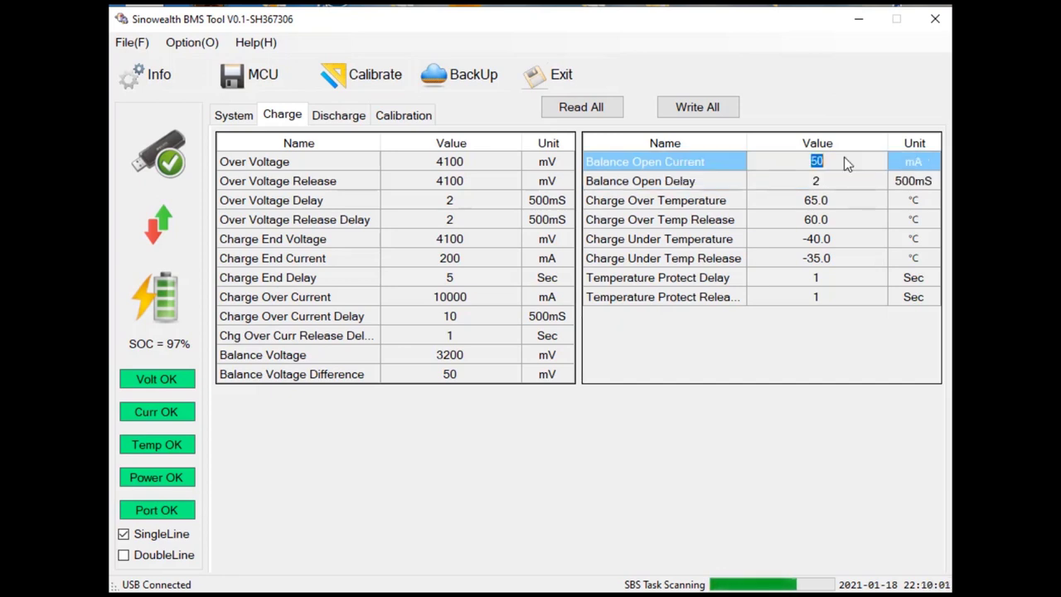
{"action": "type", "text": "20"}
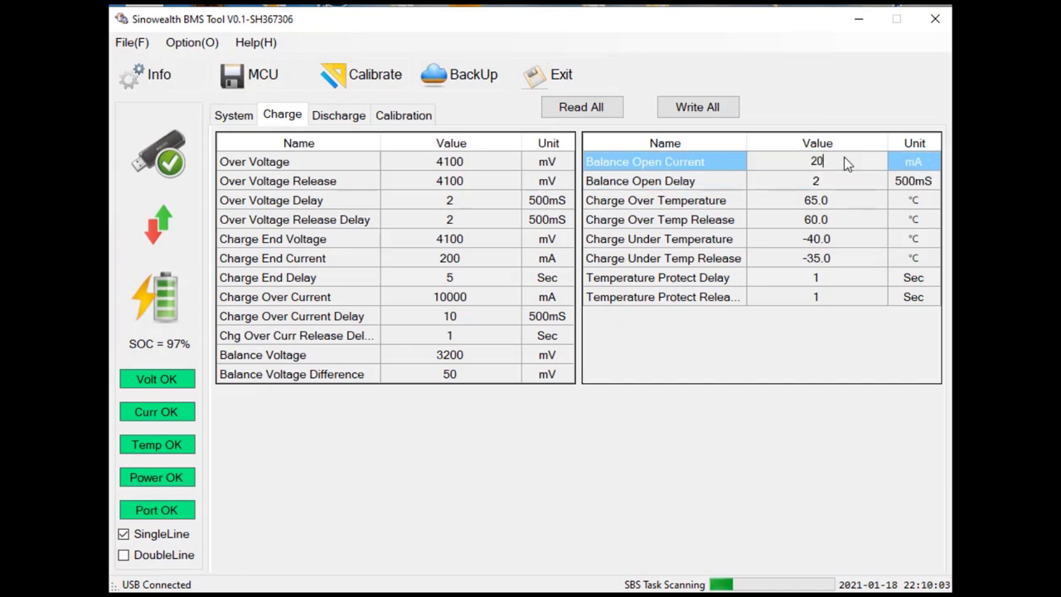
{"action": "type", "text": "0"}
{"action": "key", "text": "Return"}
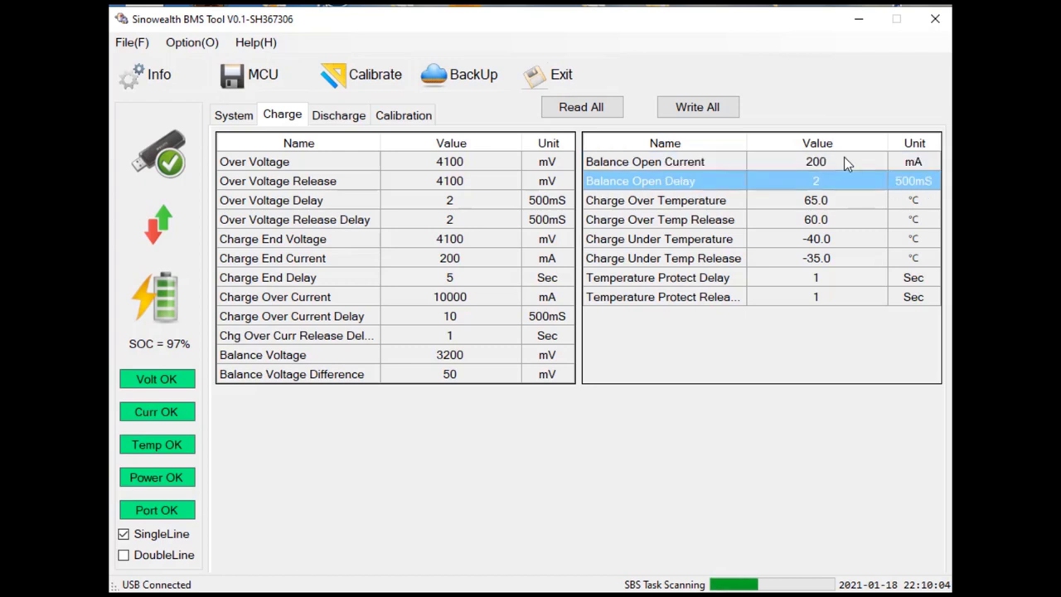
{"action": "left_click", "coordinate": [726, 111]}
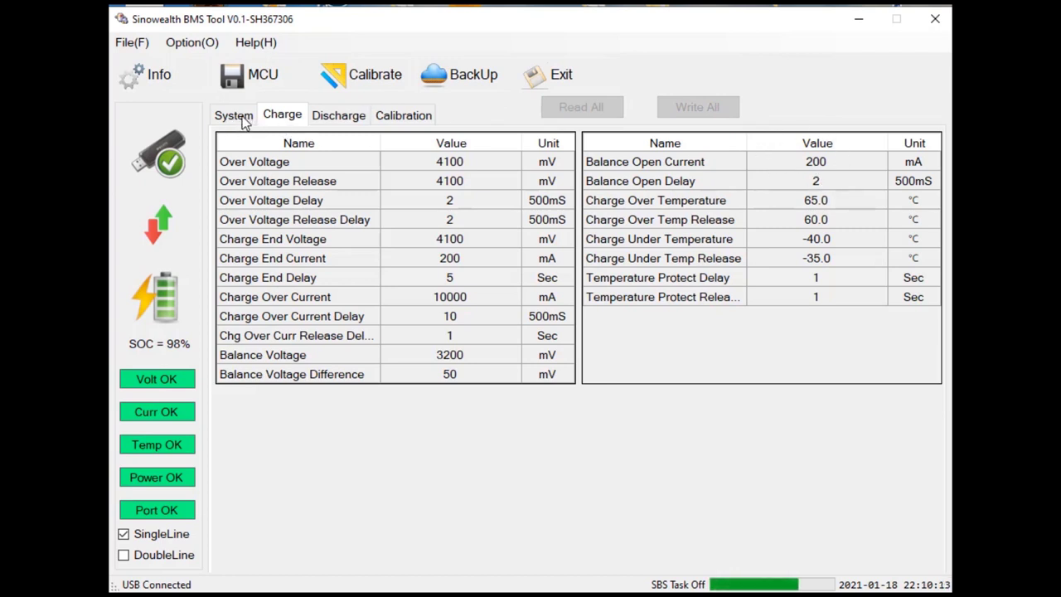
Examine the live cell and pack readings, and review the MCU system, charge, discharge and calibration parameters, ending on the system parameters.
{"action": "left_click", "coordinate": [157, 77]}
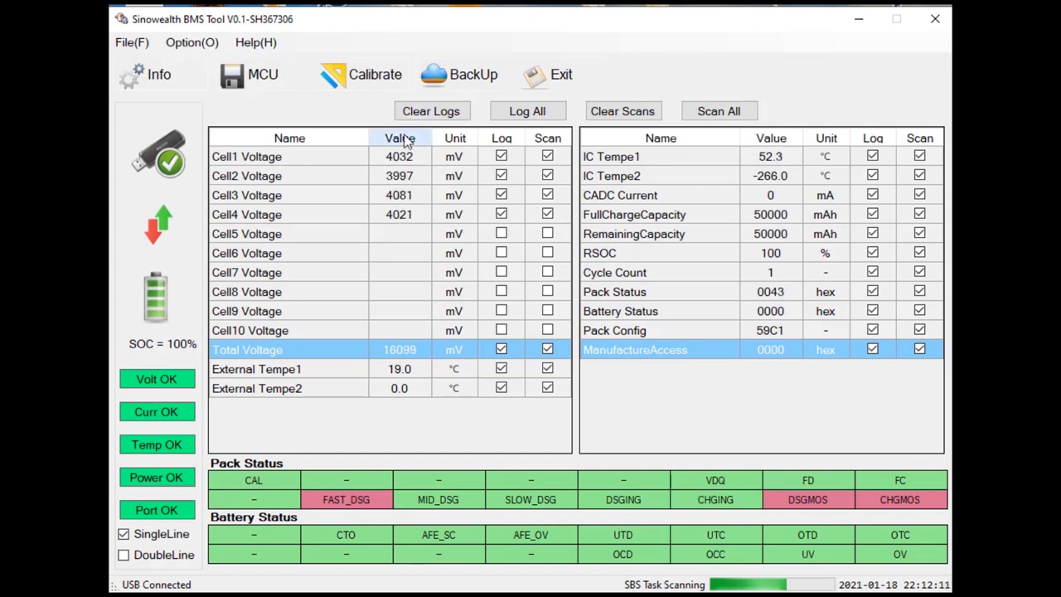
{"action": "left_click", "coordinate": [261, 72]}
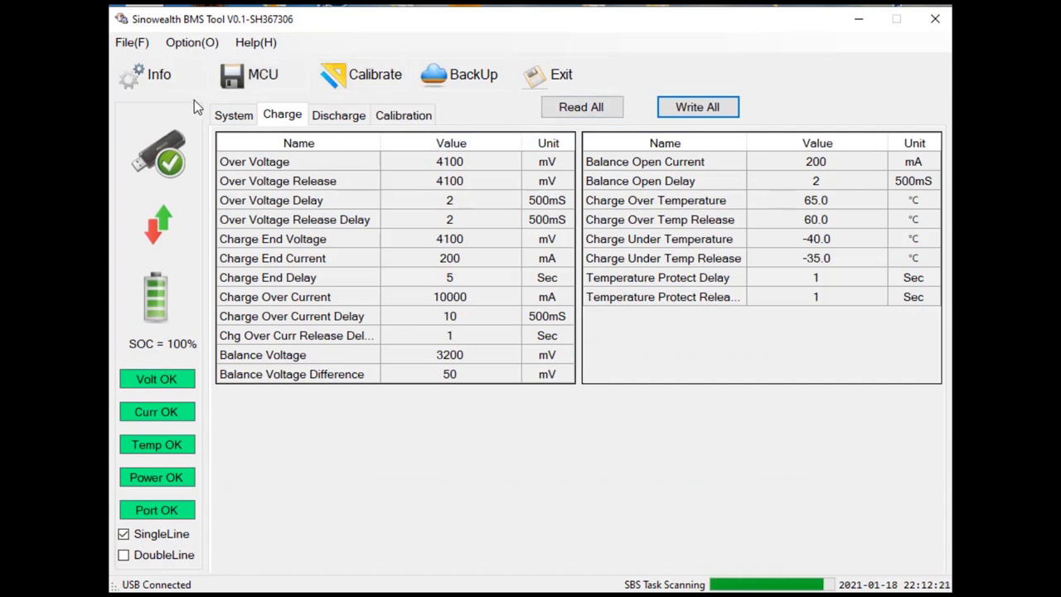
{"action": "left_click", "coordinate": [235, 115]}
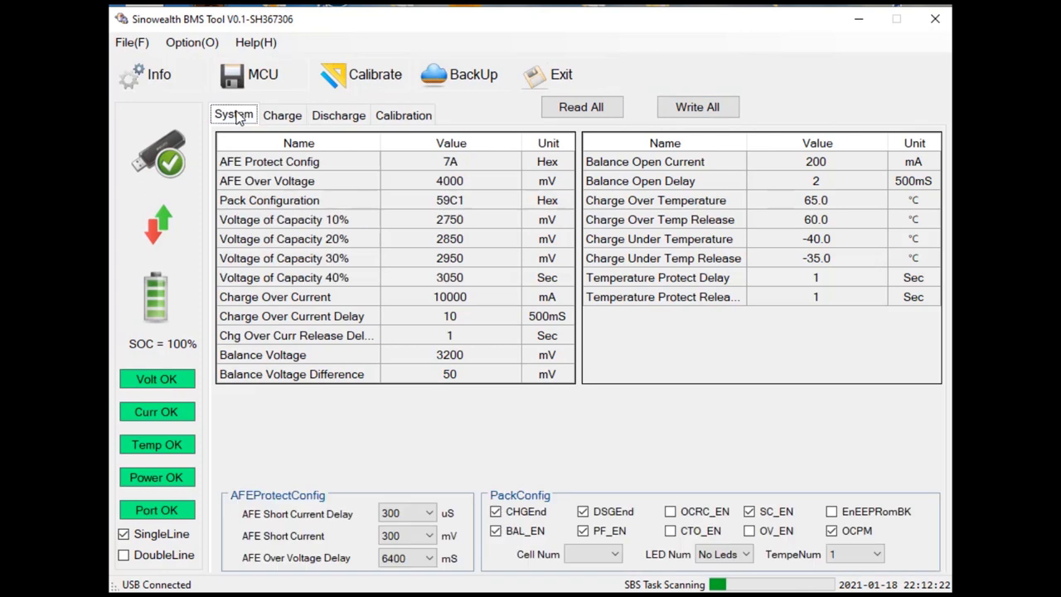
{"action": "left_click", "coordinate": [282, 118]}
{"action": "left_click", "coordinate": [327, 115]}
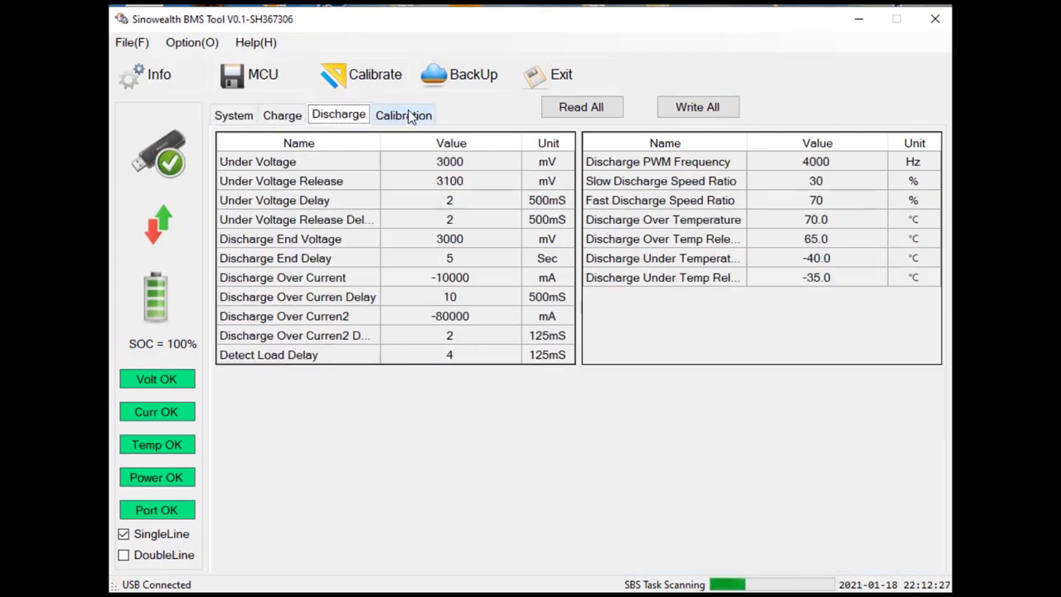
{"action": "left_click", "coordinate": [408, 116]}
{"action": "left_click", "coordinate": [330, 118]}
{"action": "left_click", "coordinate": [282, 118]}
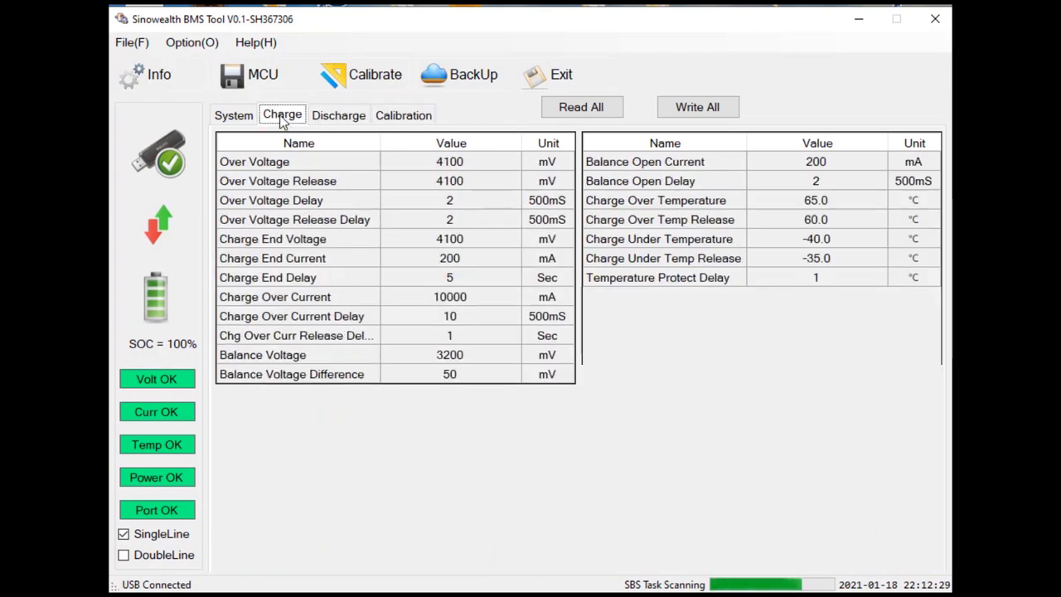
{"action": "left_click", "coordinate": [234, 115]}
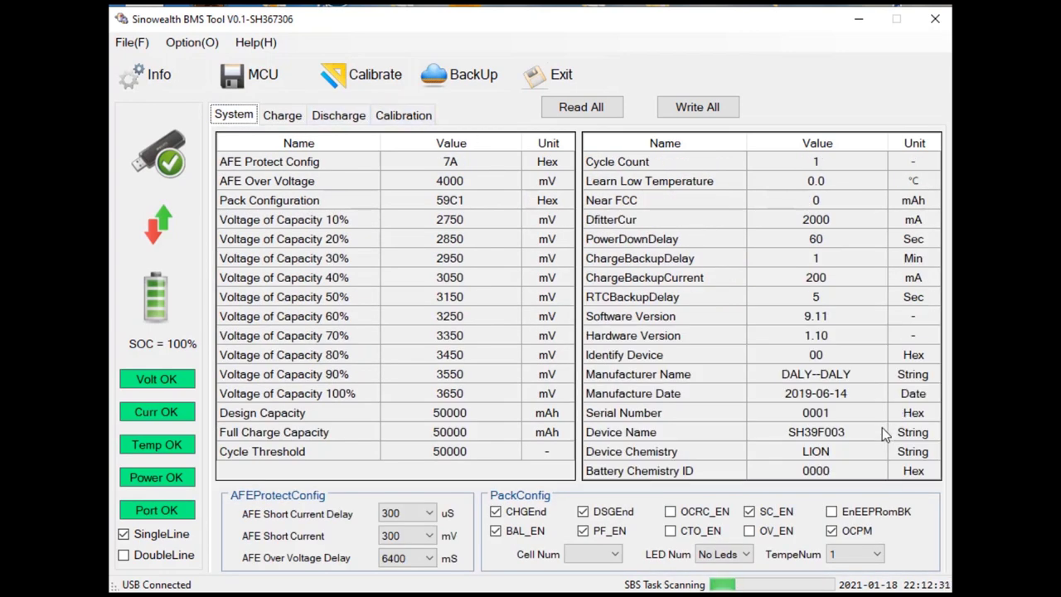